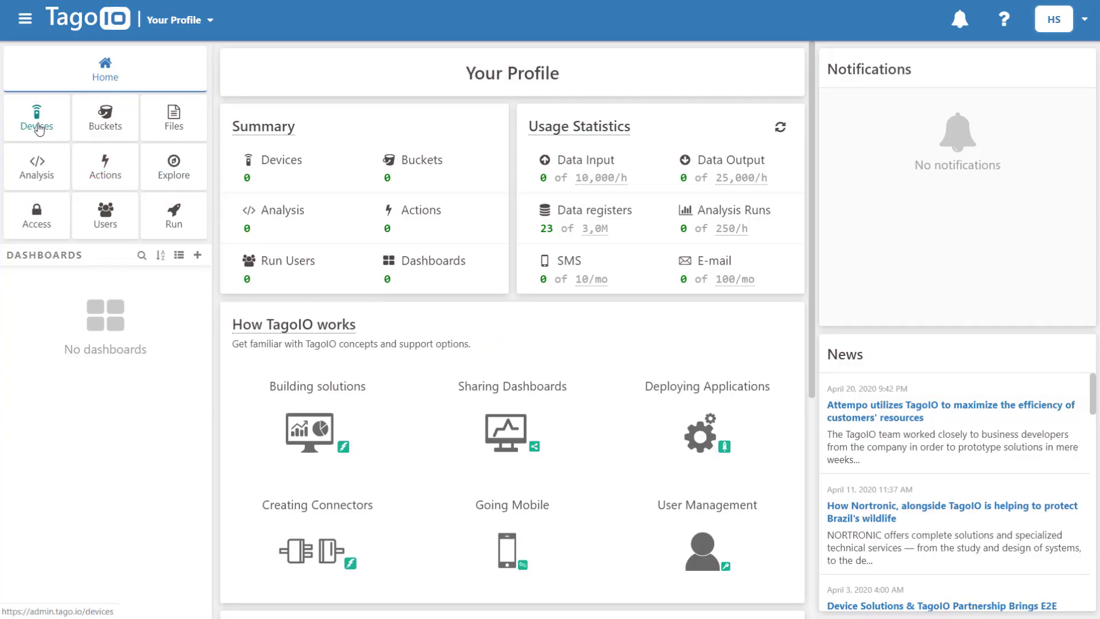
Step: Create a Custom HTTPS device named 'Custom Device' from the HTTP connectors
left_click(38, 127)
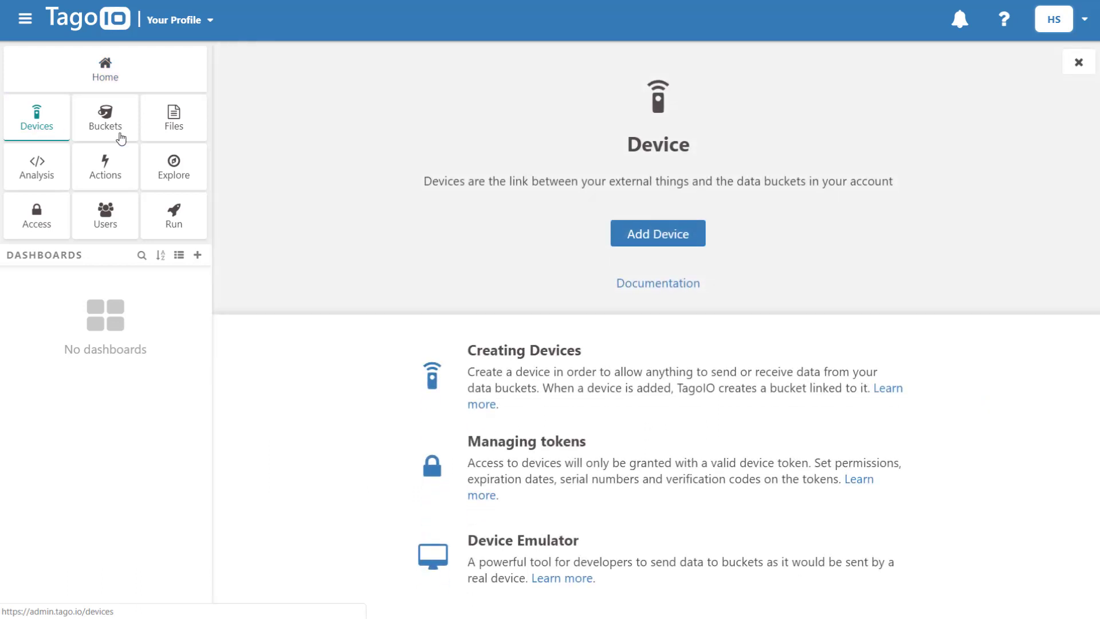
left_click(656, 236)
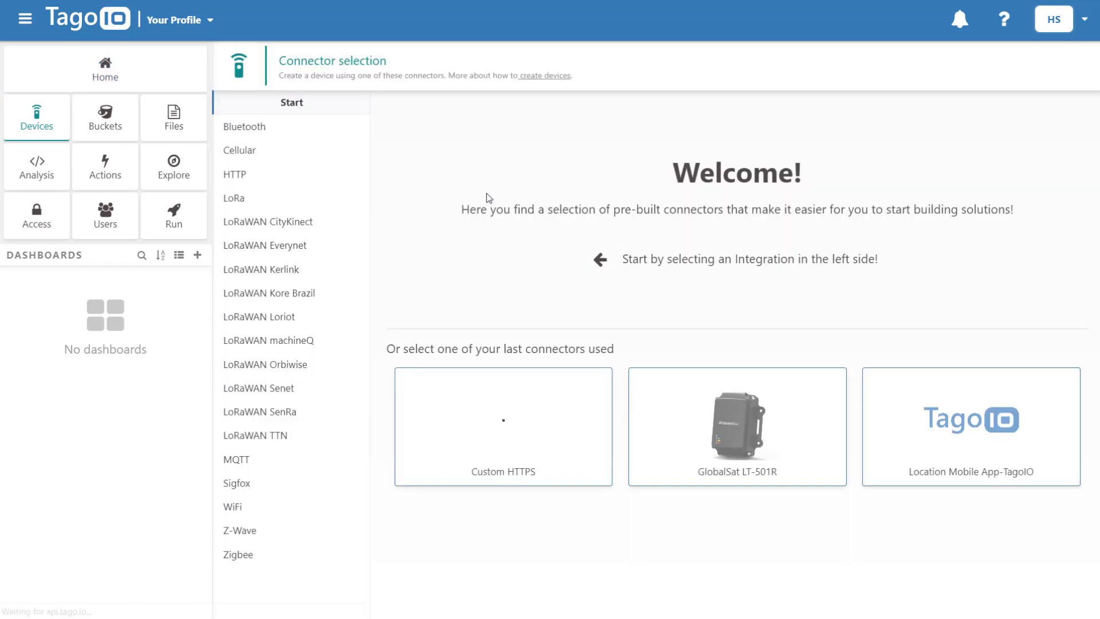
left_click(260, 173)
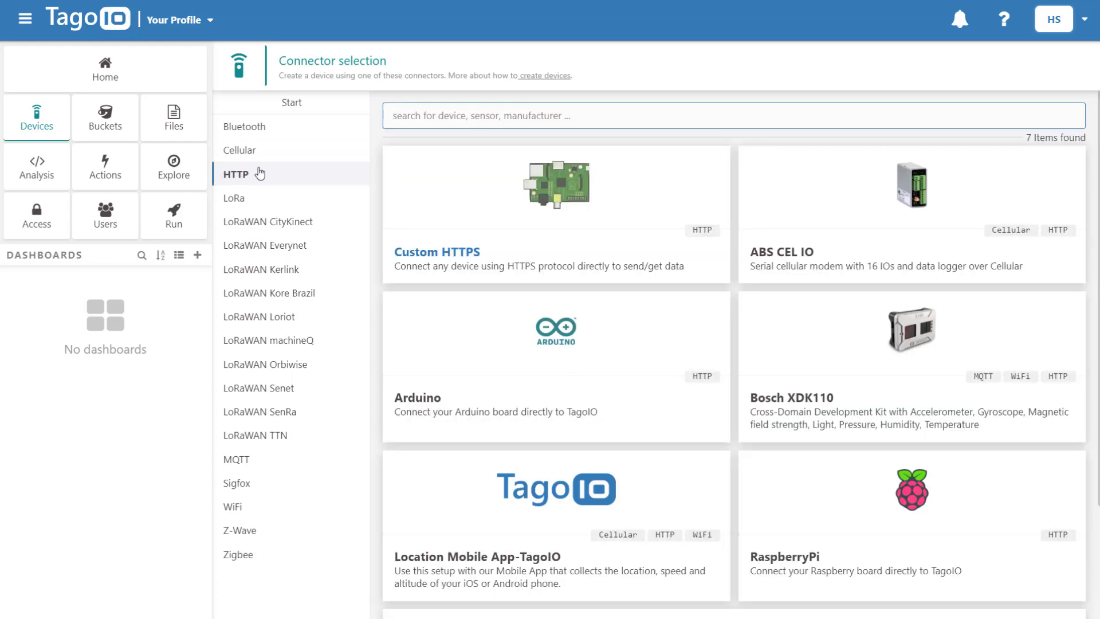
left_click(569, 217)
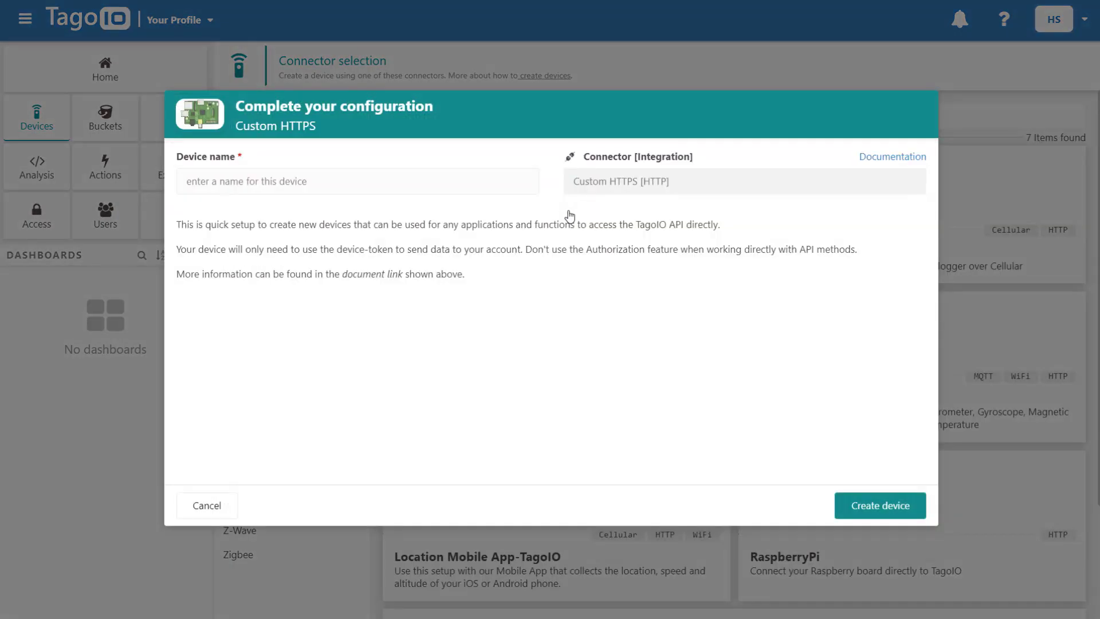
left_click(310, 175)
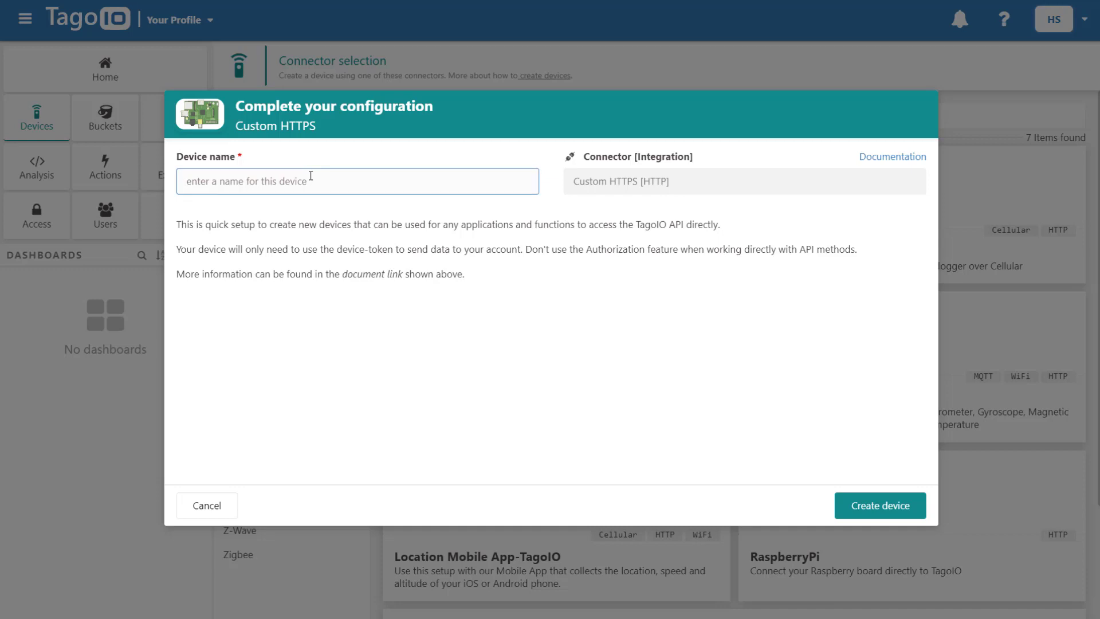
type("Custom Device")
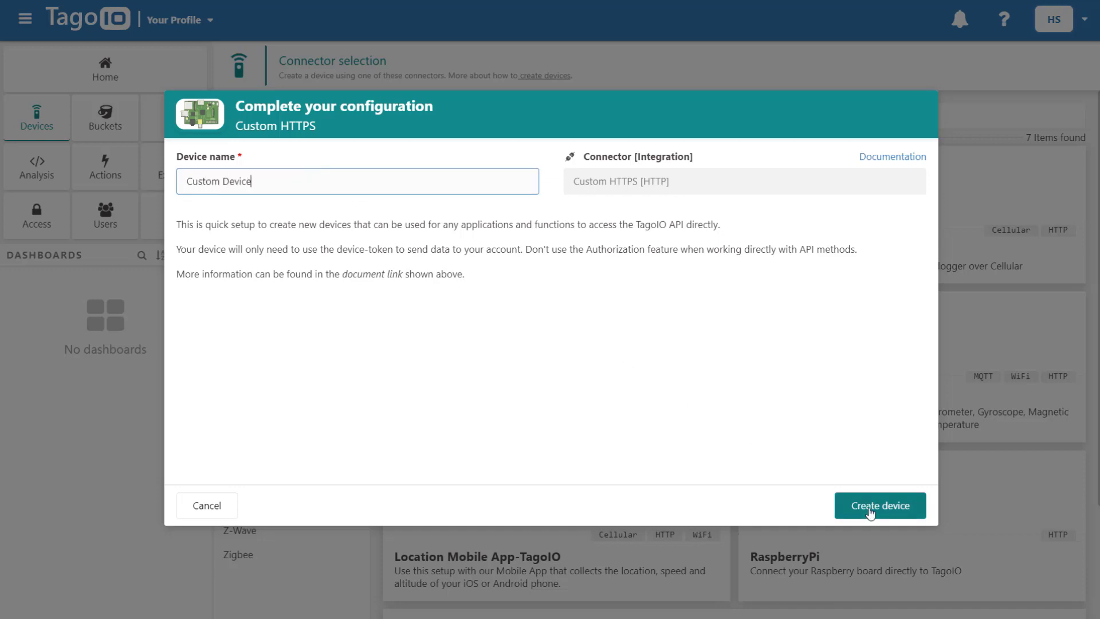
left_click(869, 507)
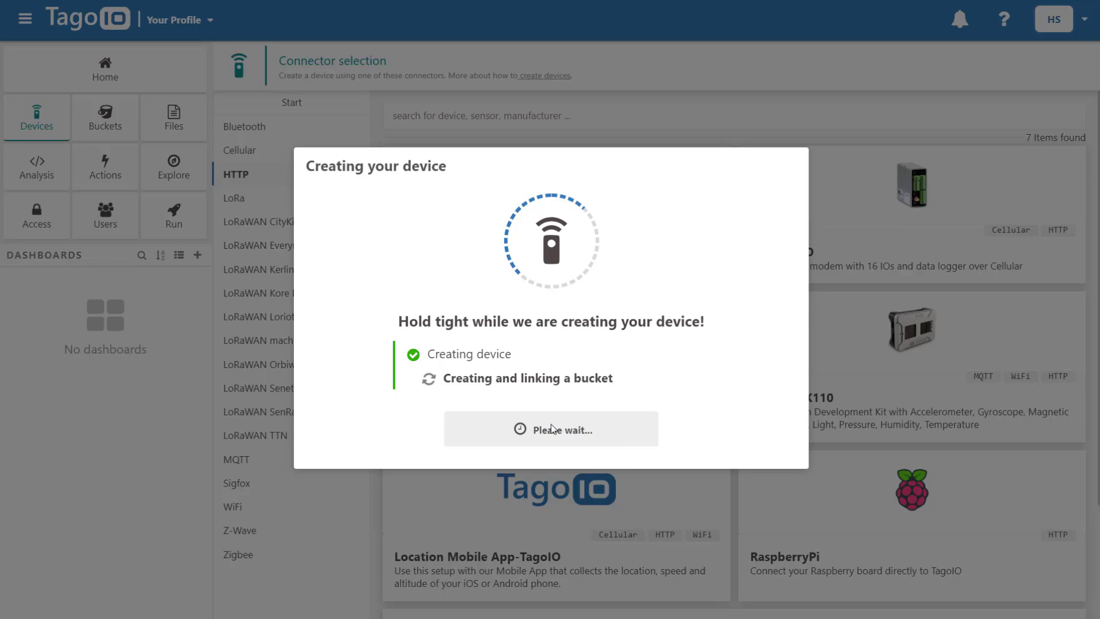
Step: Send the sample payload with temperature 71 from the device emulator
left_click(552, 428)
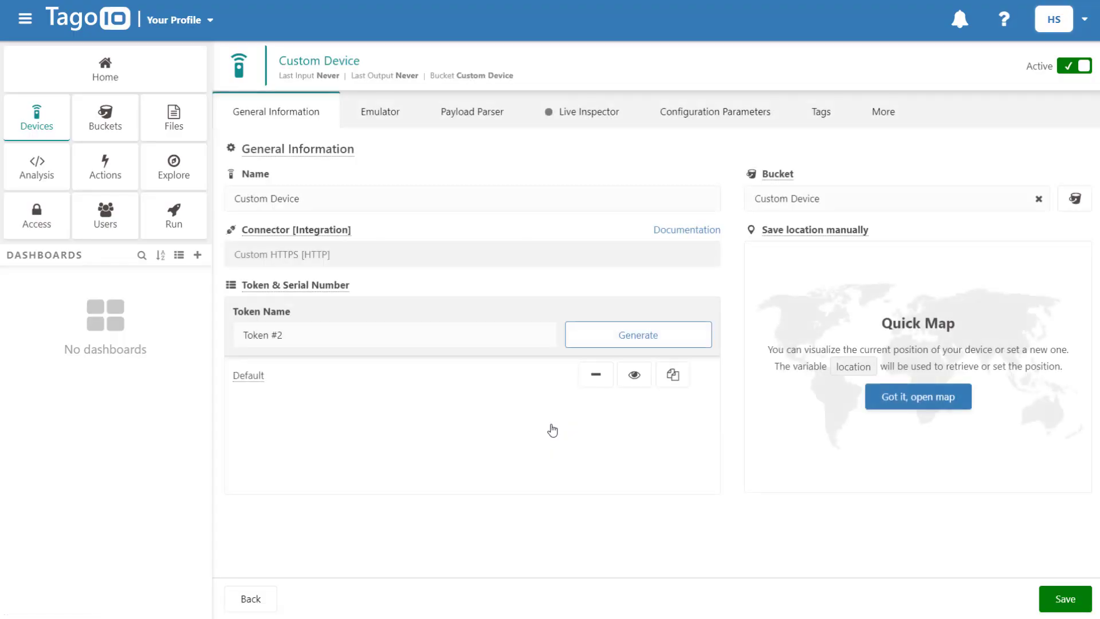
left_click(374, 124)
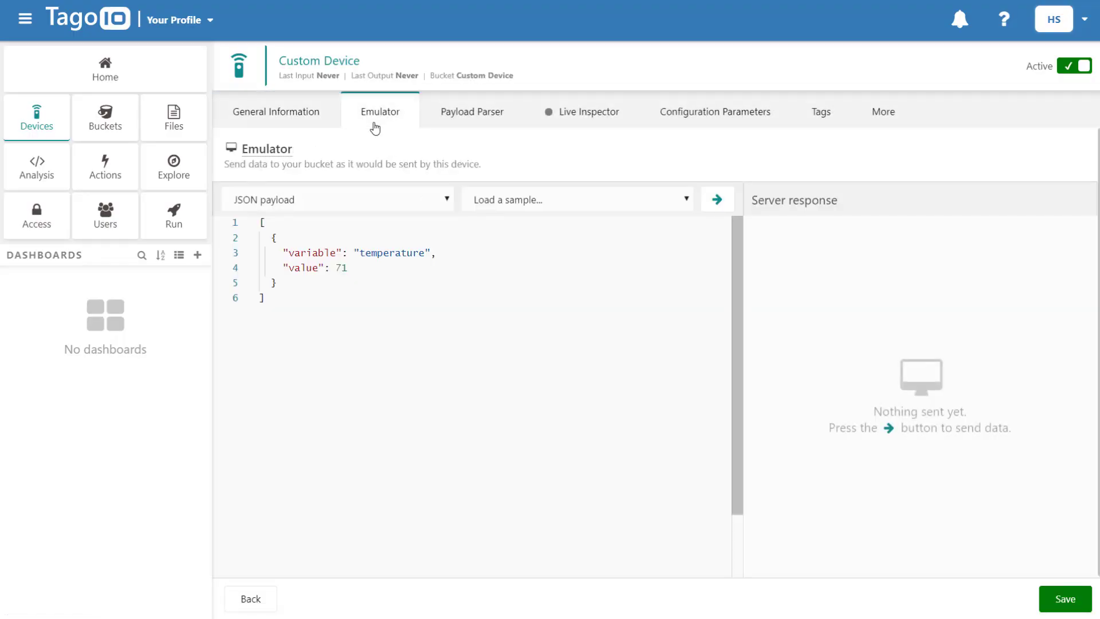
left_click(717, 200)
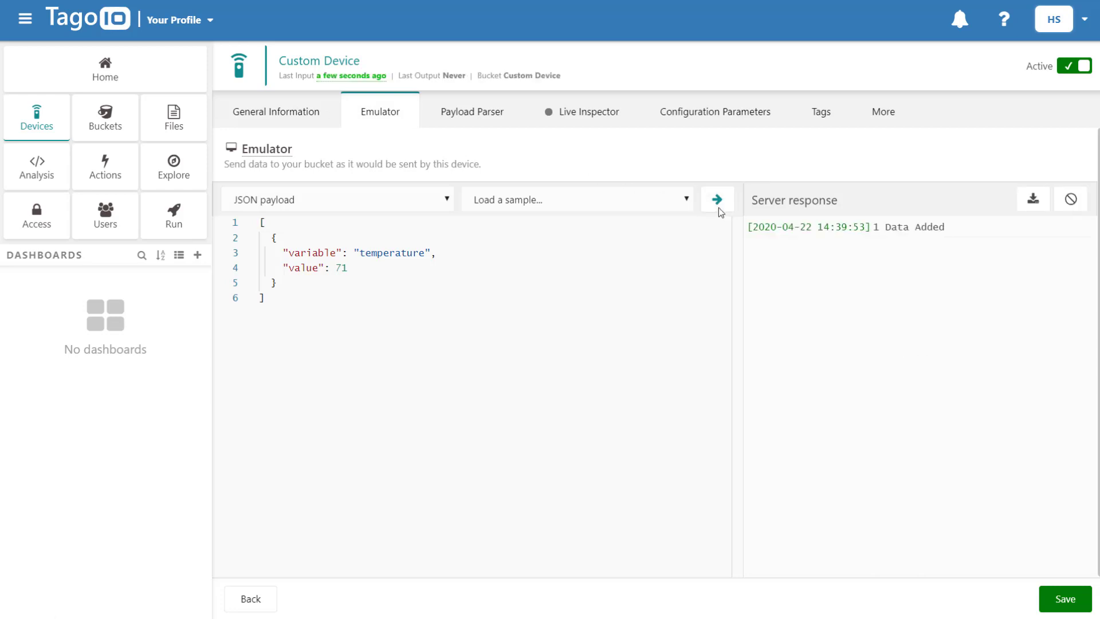
left_click(361, 267)
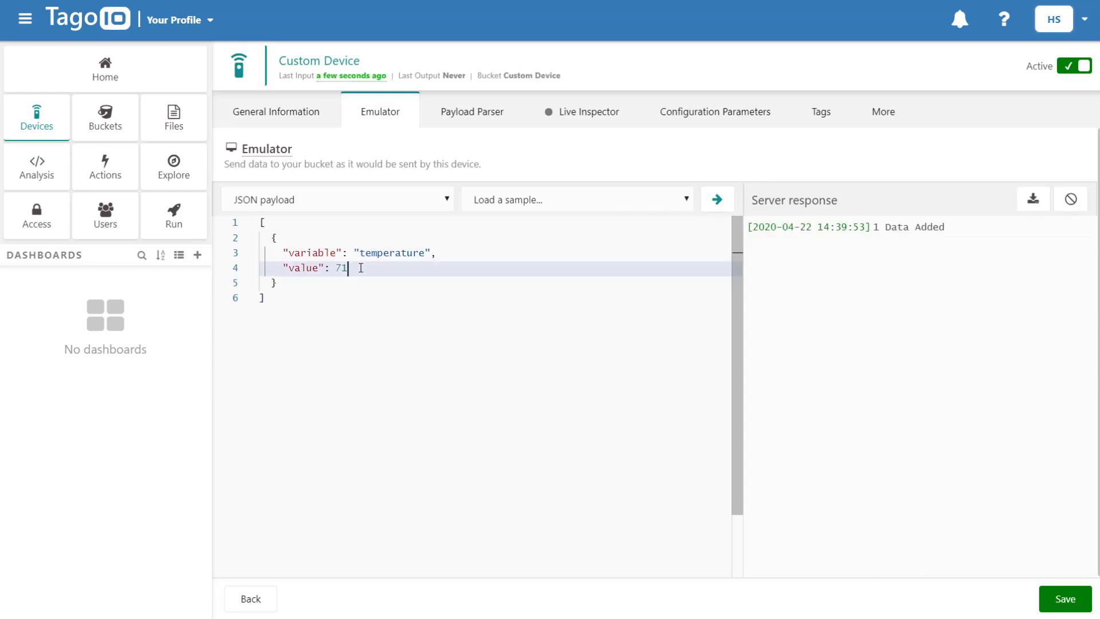
left_click(422, 311)
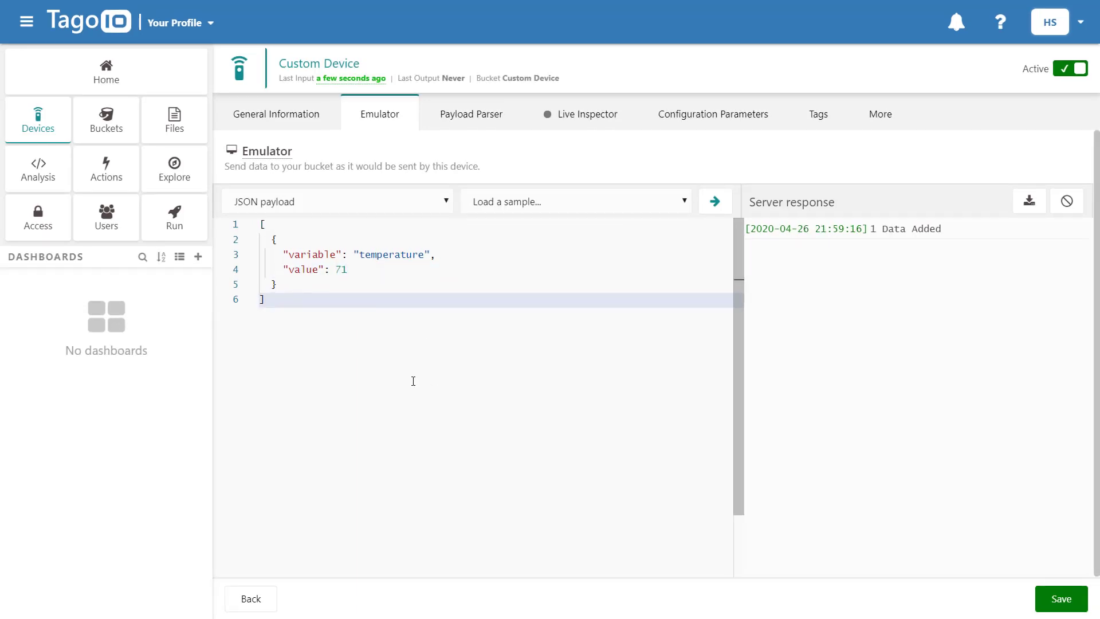
Step: Open the Custom Device bucket's variables, showing temperature with 5 registers in F
left_click(103, 119)
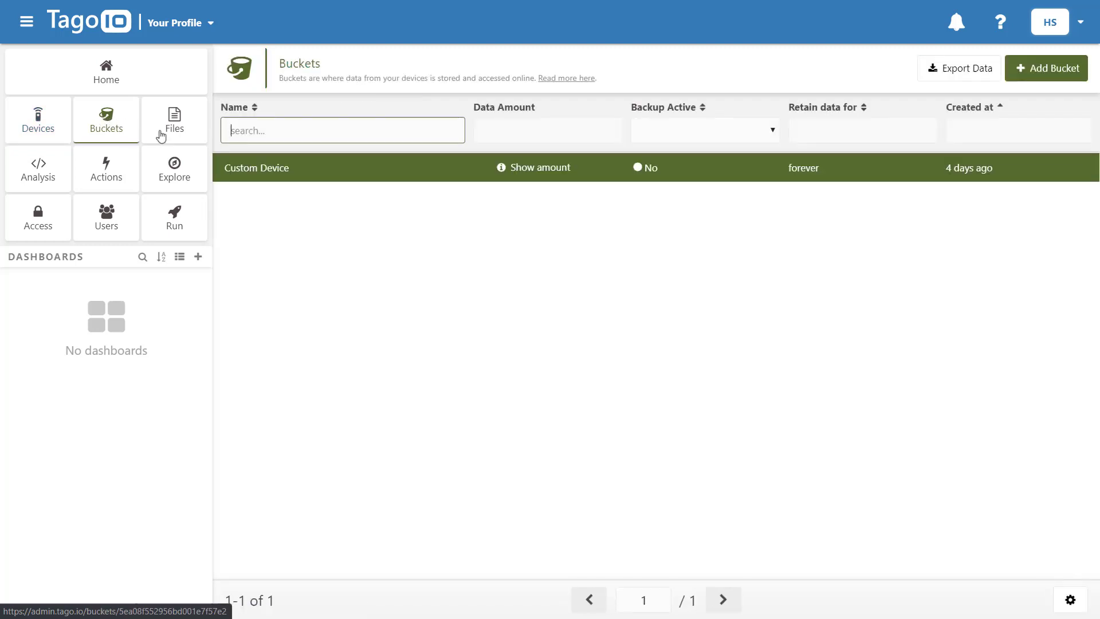
left_click(288, 171)
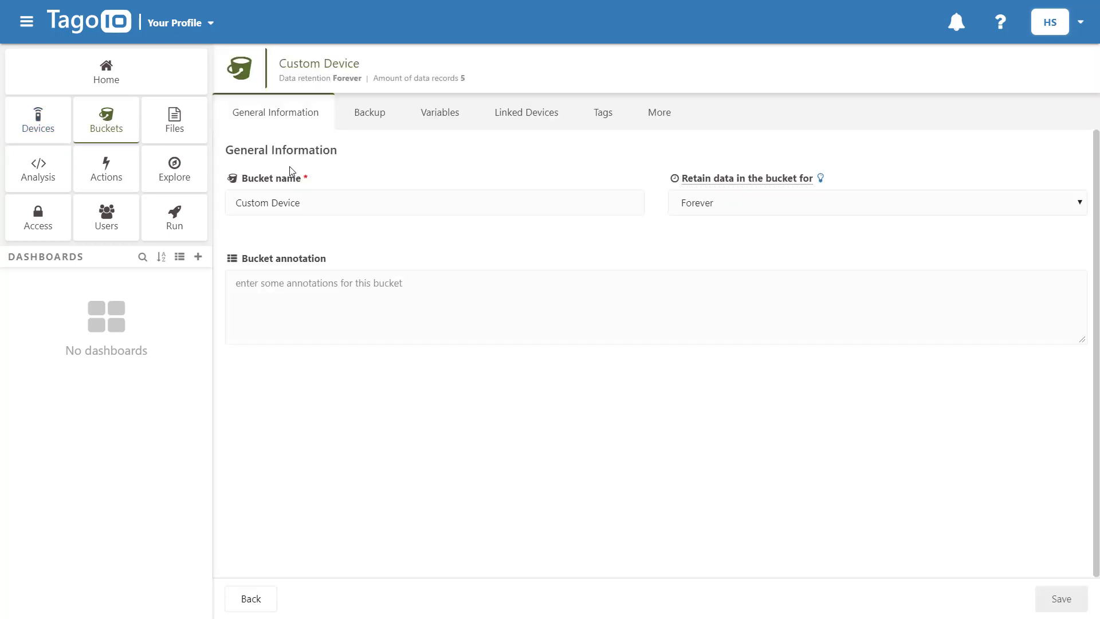
left_click(449, 127)
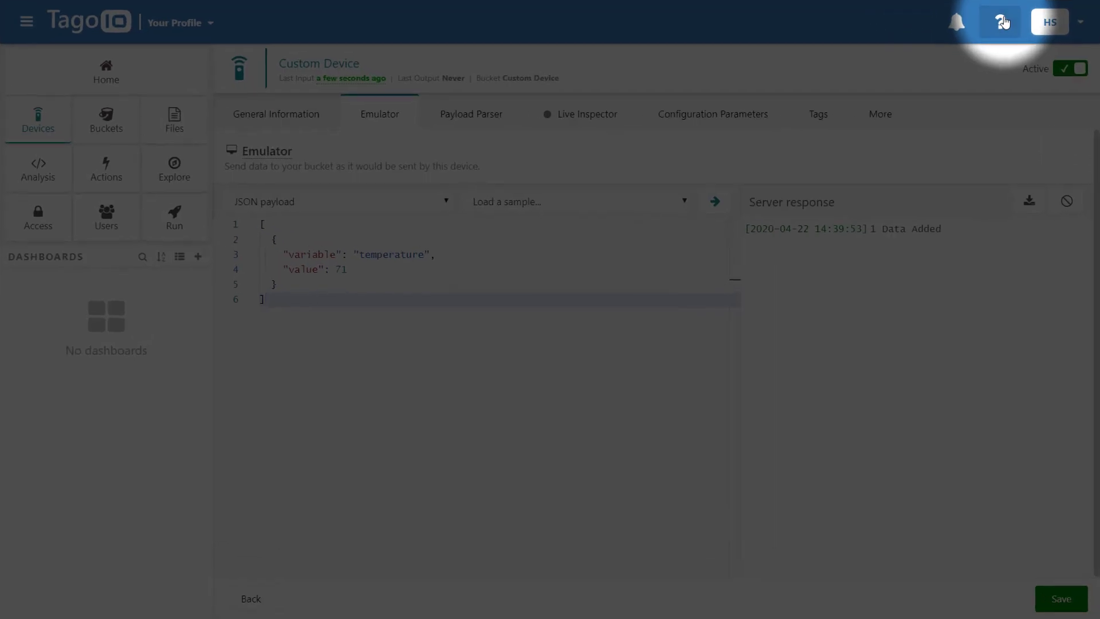
left_click(1002, 22)
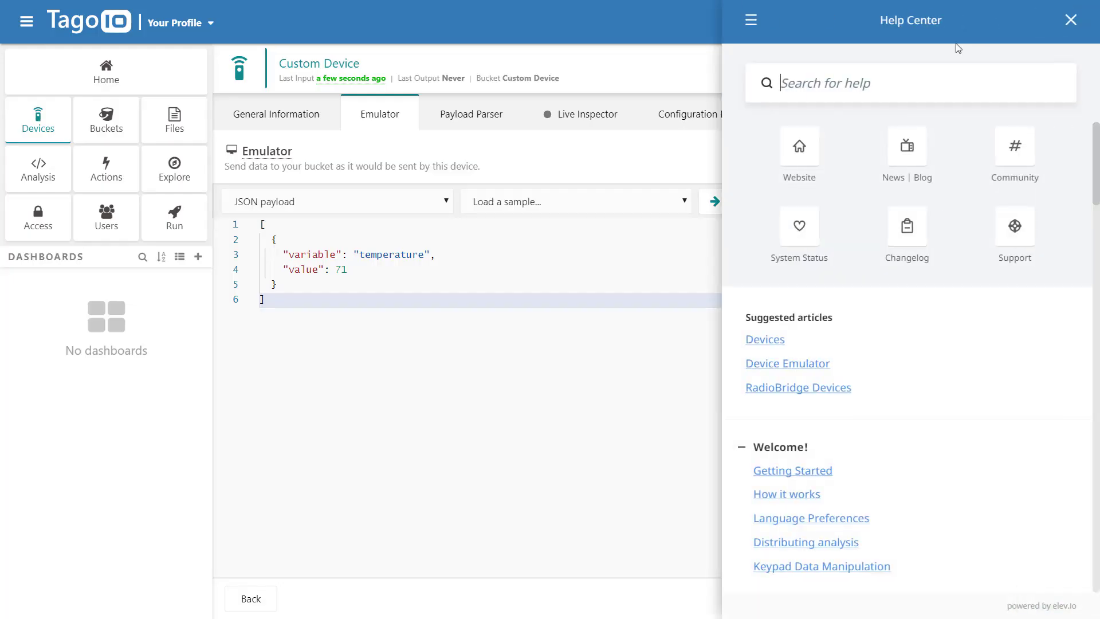
type("Pay")
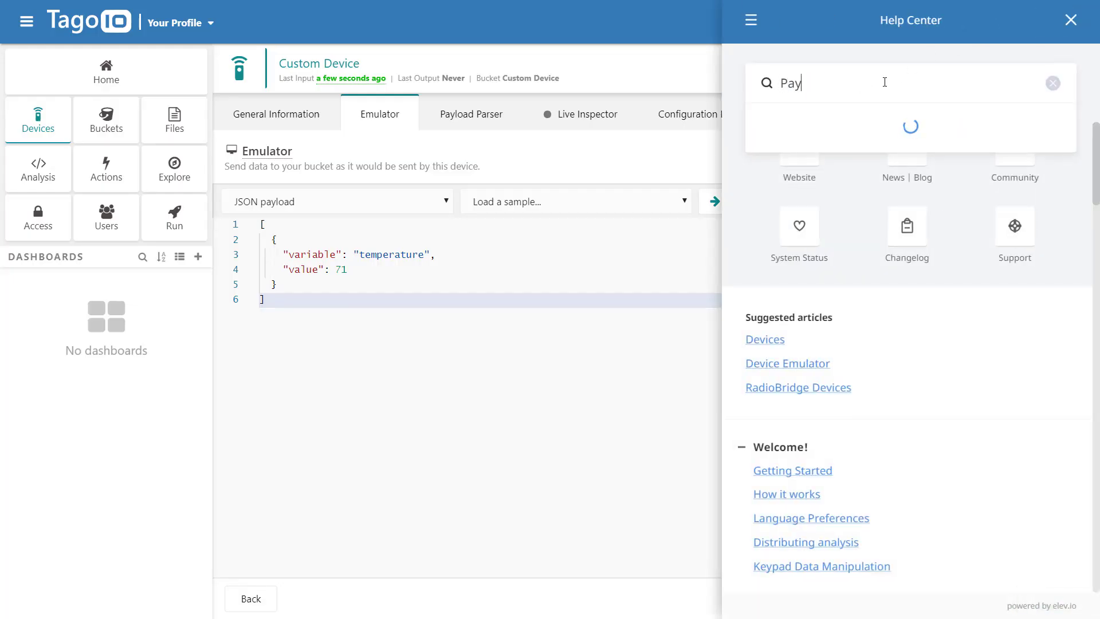
type("load Parser")
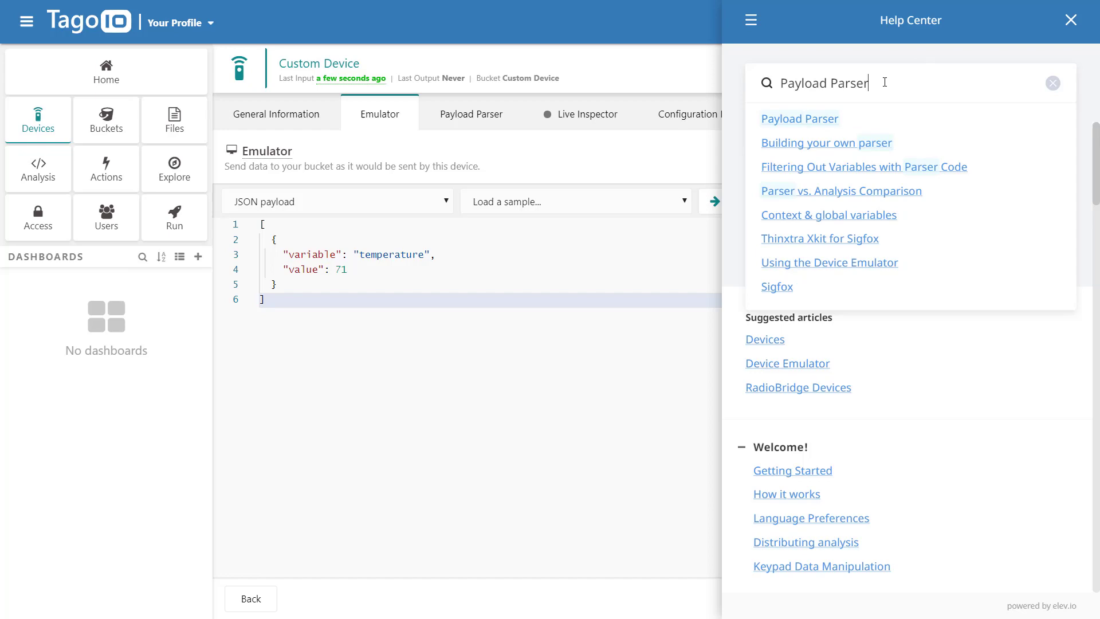
left_click(813, 119)
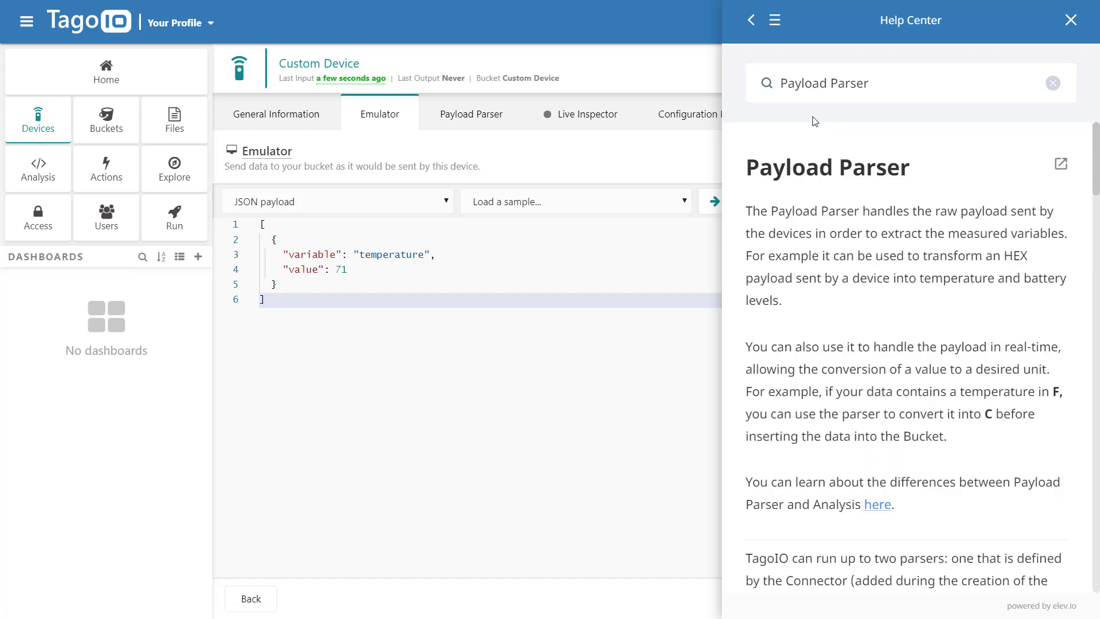
scroll(839, 247, "down", 15)
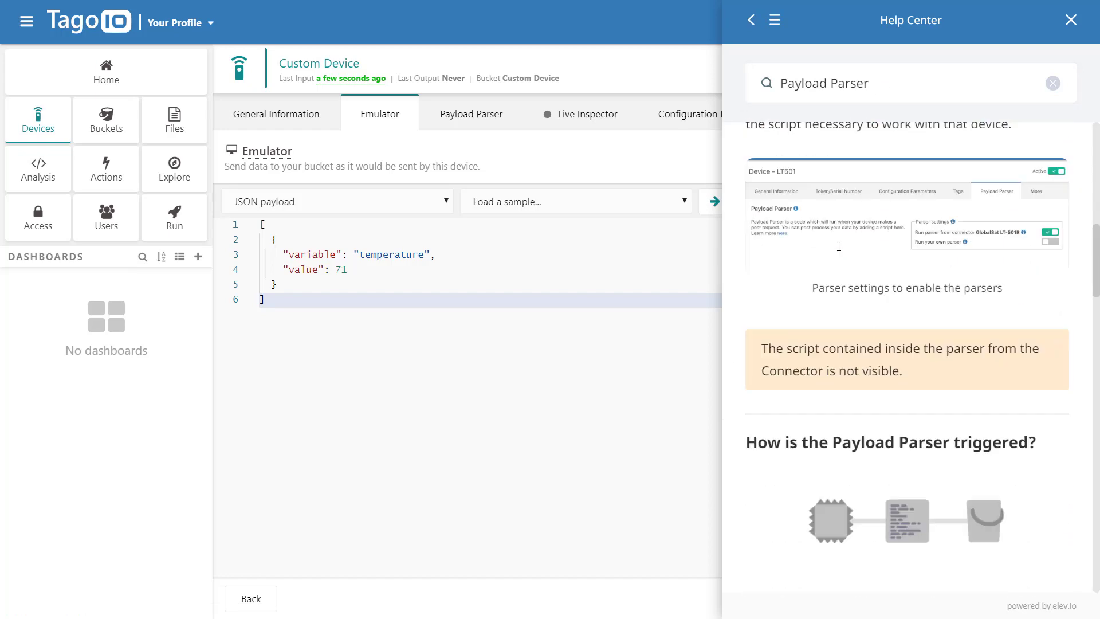
scroll(838, 246, "down", 14)
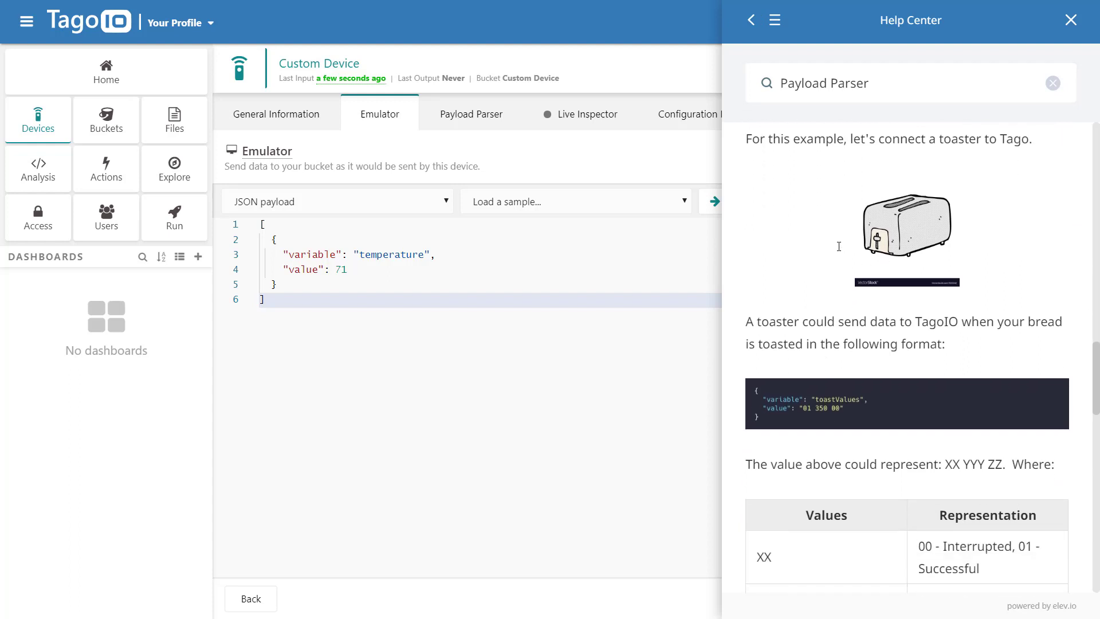
scroll(839, 246, "down", 3)
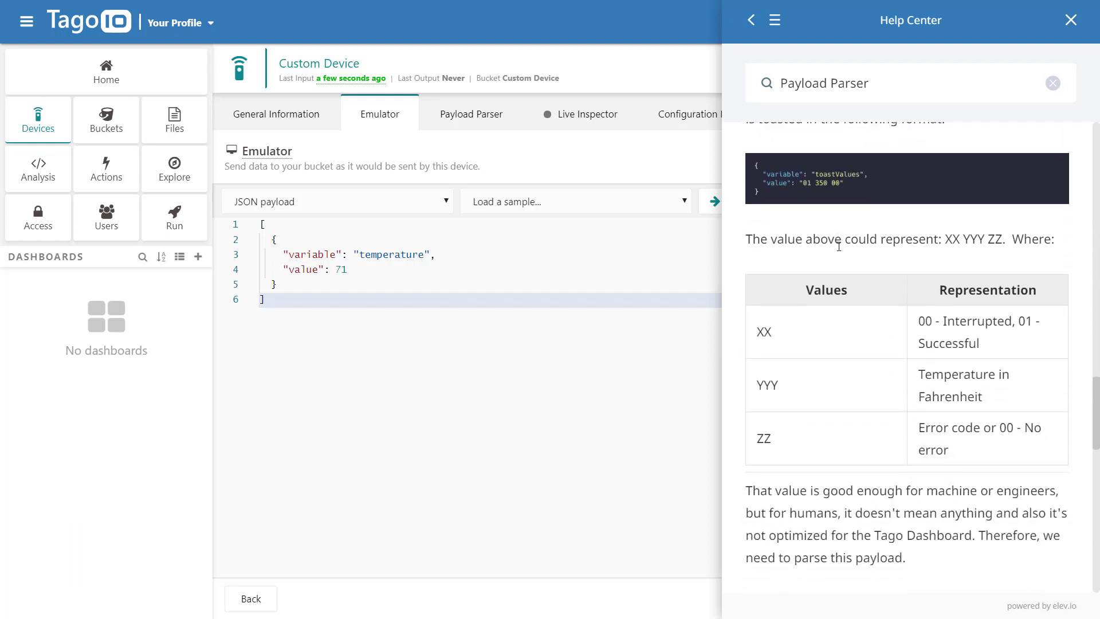
left_click(751, 20)
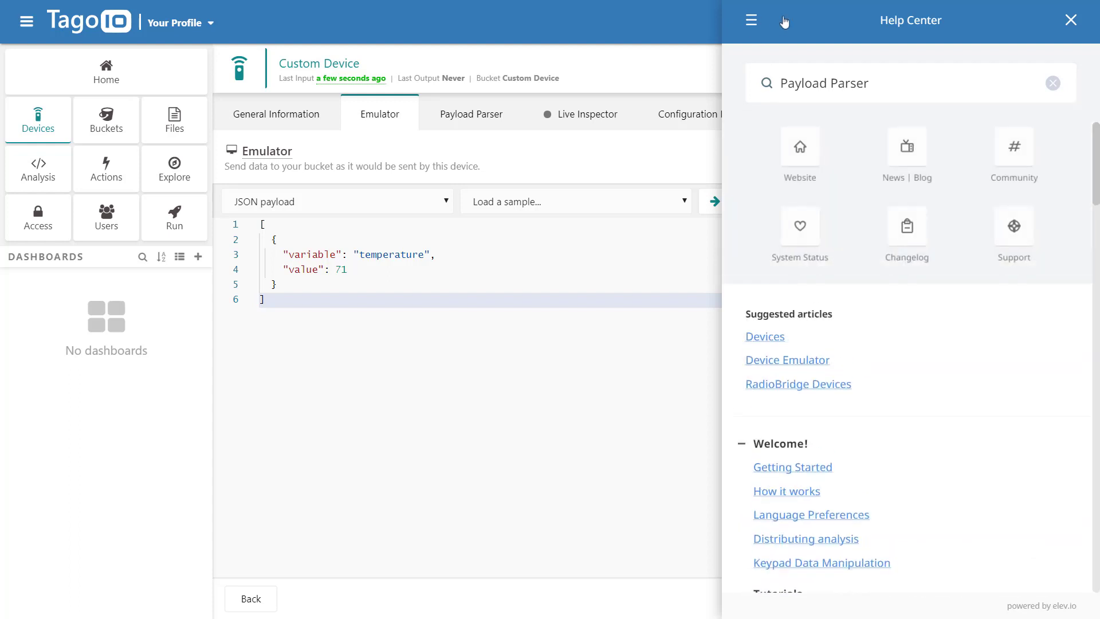
left_click(1071, 20)
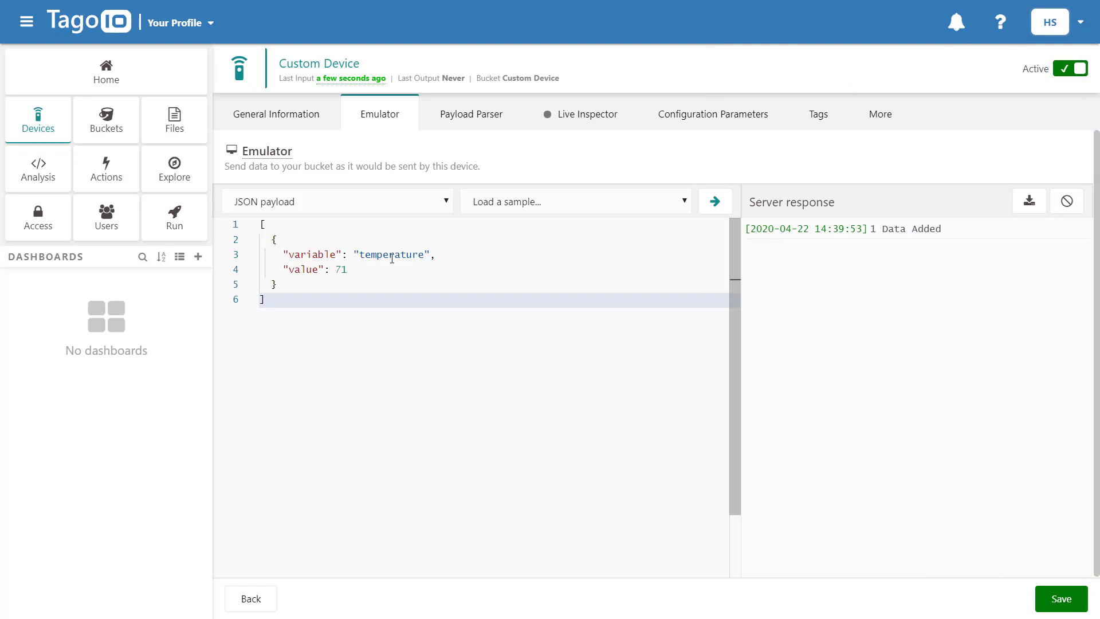
Step: Change the emulator payload to variable toastValues with value "10 50 00" and send it
left_click(367, 267)
key("BackSpace")
key("BackSpace")
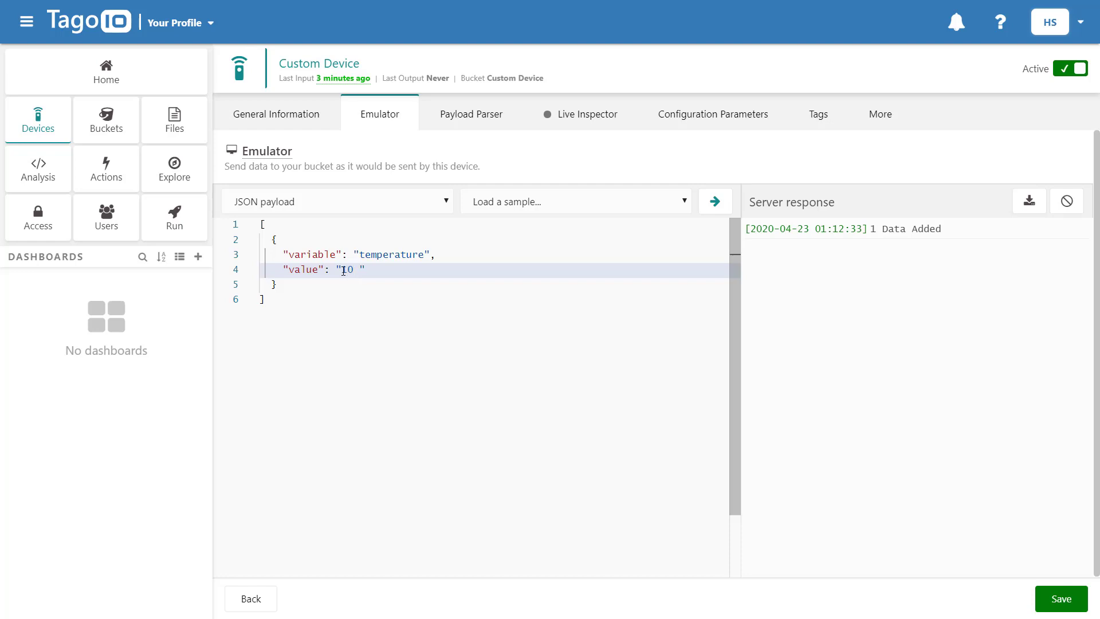
type("10 50 00")
left_click(423, 257)
key("BackSpace")
key("BackSpace")
key("BackSpace")
key("BackSpace")
key("BackSpace")
key("BackSpace")
key("BackSpace")
key("BackSpace")
key("BackSpace")
key("BackSpace")
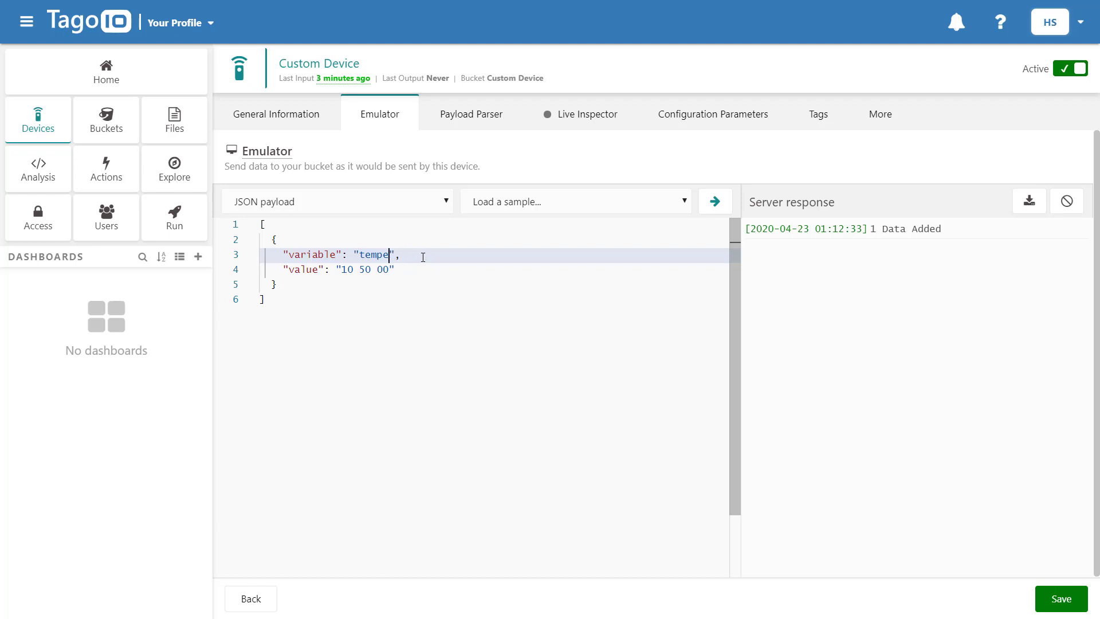
type("oastValues")
left_click(716, 204)
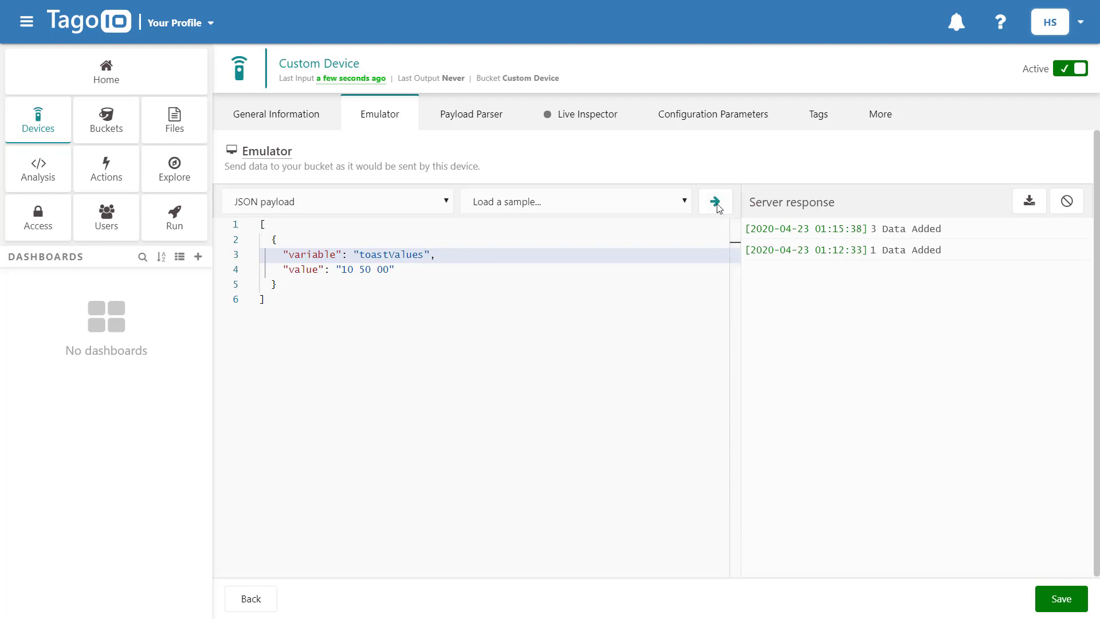
Step: Enable a custom payload parser and replace the default script with the toastValues parser code
left_click(469, 118)
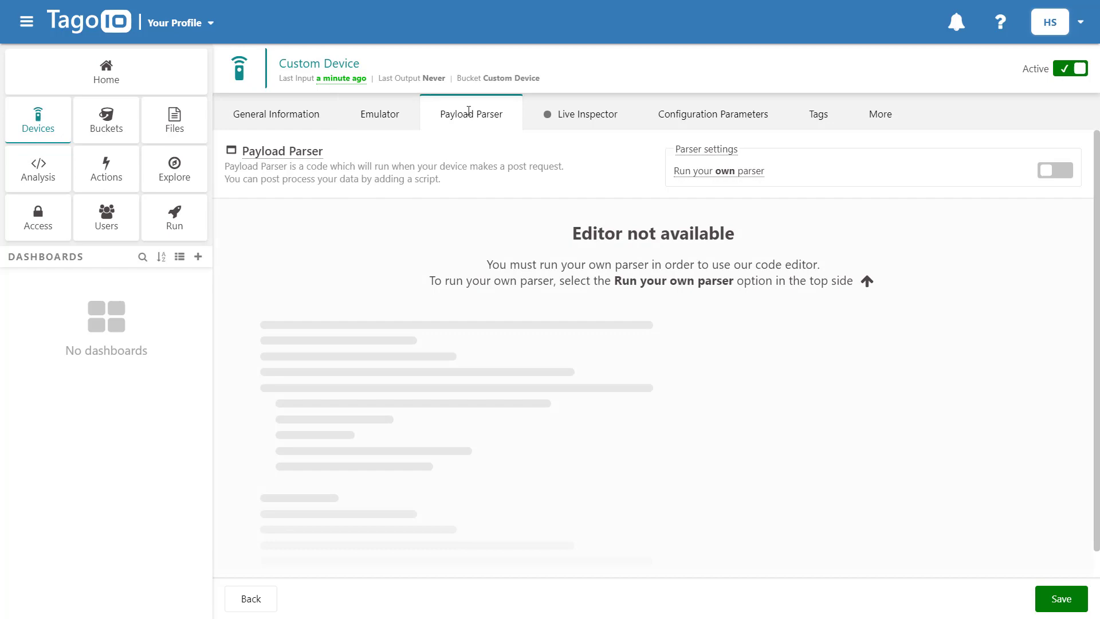
left_click(1052, 171)
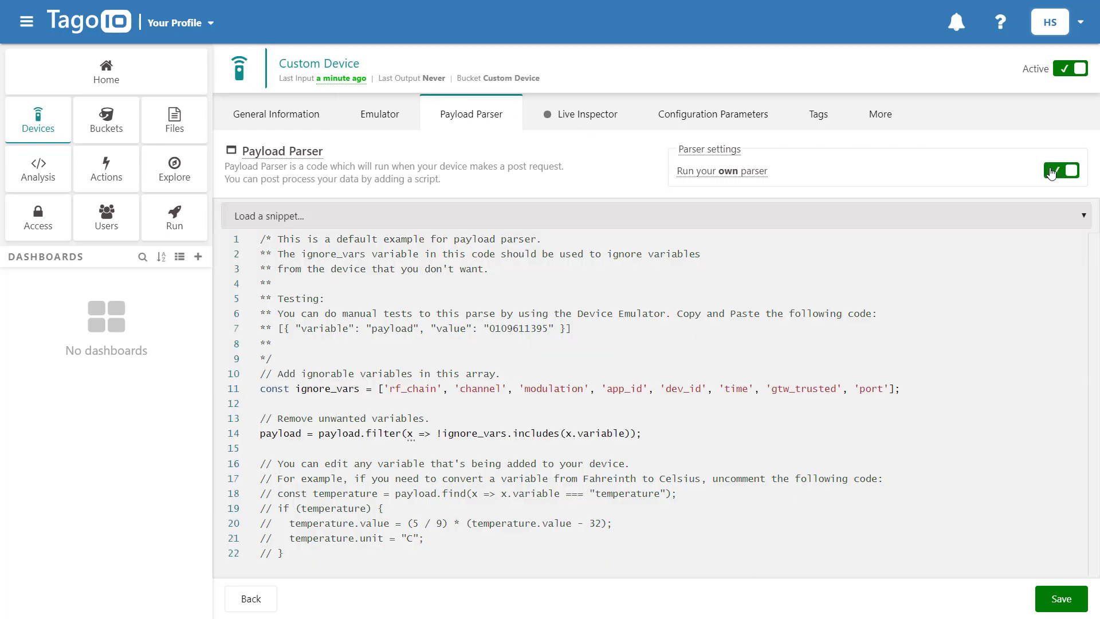
left_click(516, 349)
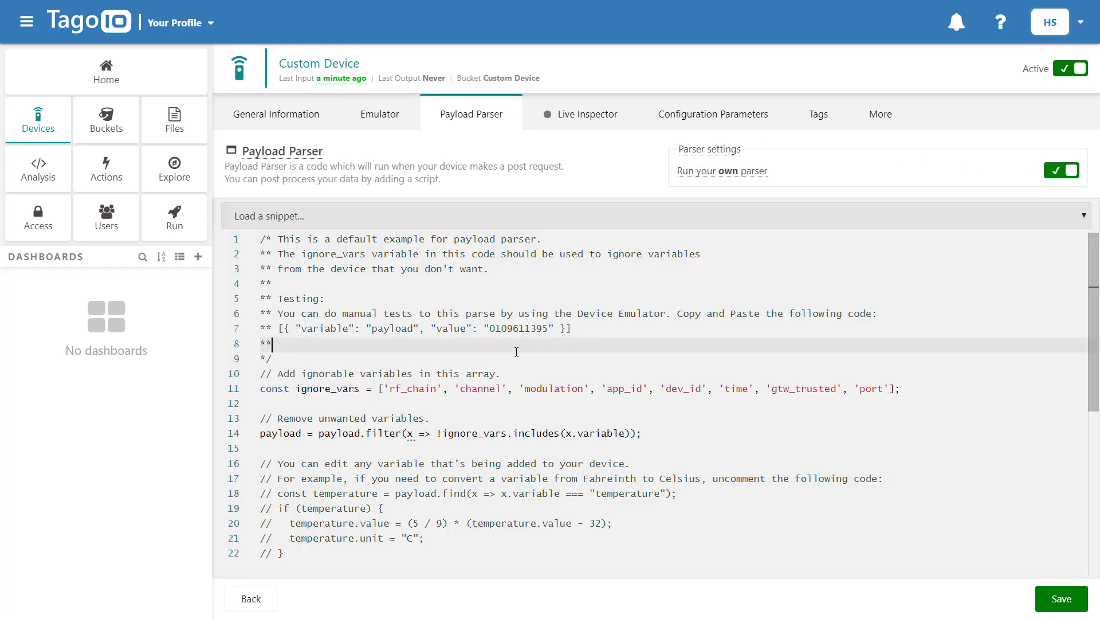
key("ctrl+a")
key("BackSpace")
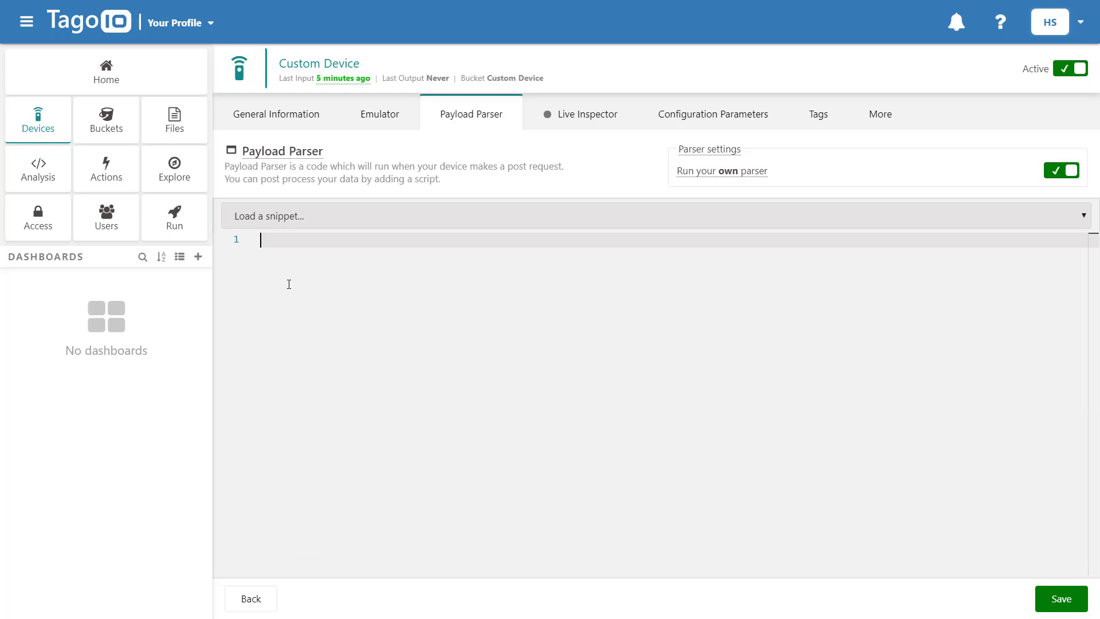
type("const rawValues = payload.find(item => item.variable === 'toastValues');  if (rawValues) {   const valuesString = rawValues.value;   const splitValues = valuesString.split(' ');    const successCode = splitValues[0];   const tempF = splitValues[1];   const errorCode = splitValues[2];    payload.push({ \"variable\": \"successCode\", \"value\": successCode });   payload.push({ \"variable\": \"temperature\", \"value\": tempF, \"unit\": \"F\"})    if (errorCode !== '00'){     payload.push({ \"variable\": \"error\", \"value\": errorCode });   } }")
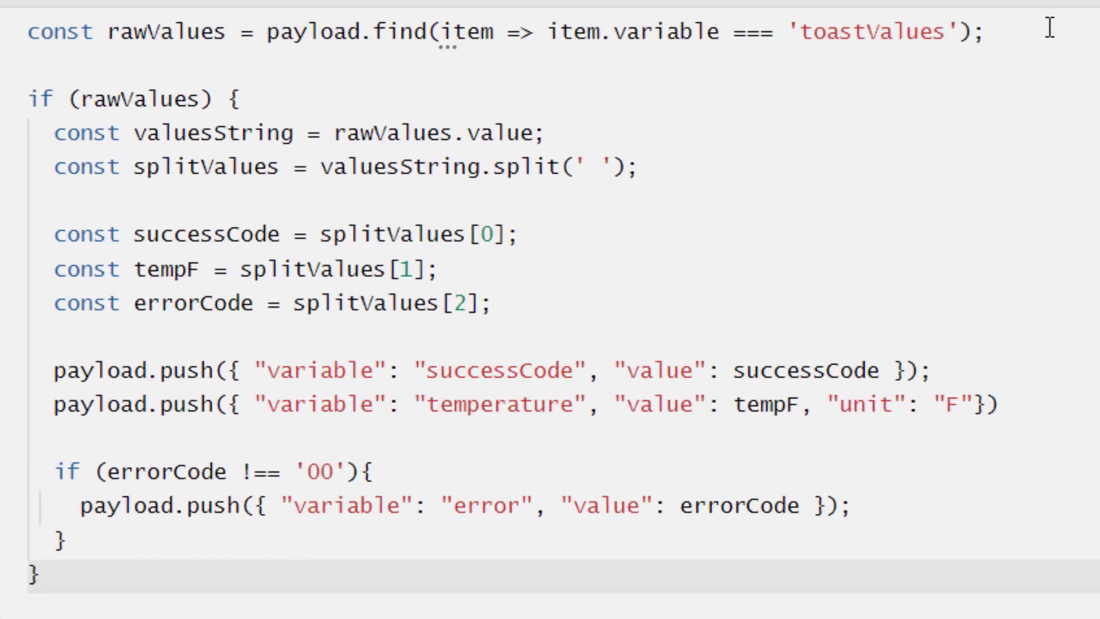
Step: Review the parser's value splitting, successCode and errorCode lines, then save it
left_click(709, 237)
left_click(1018, 102)
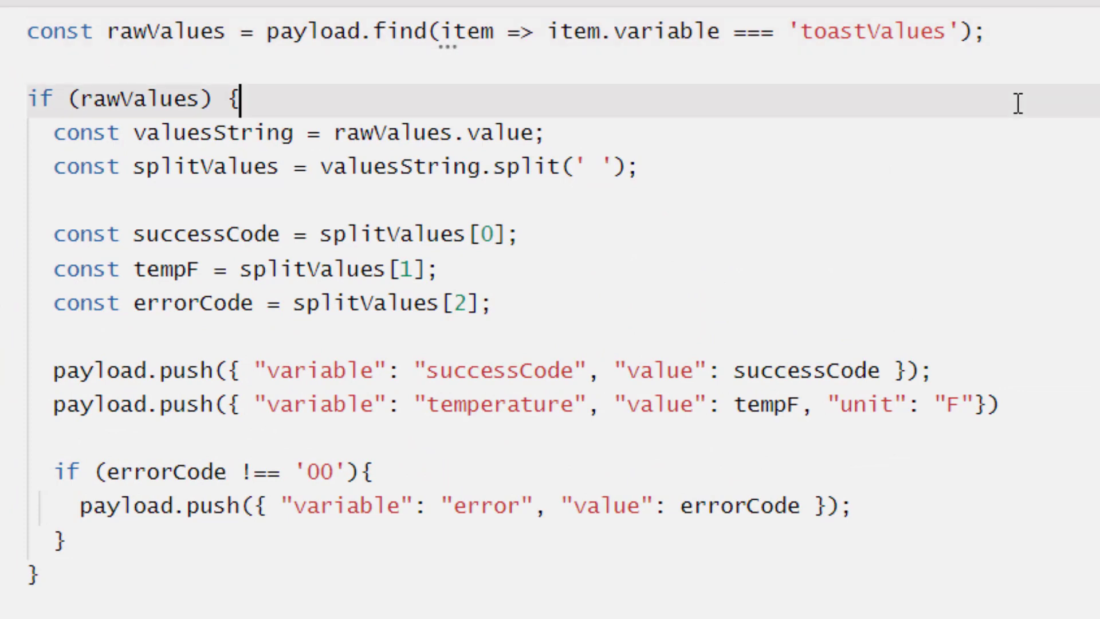
left_click(997, 137)
left_click(991, 175)
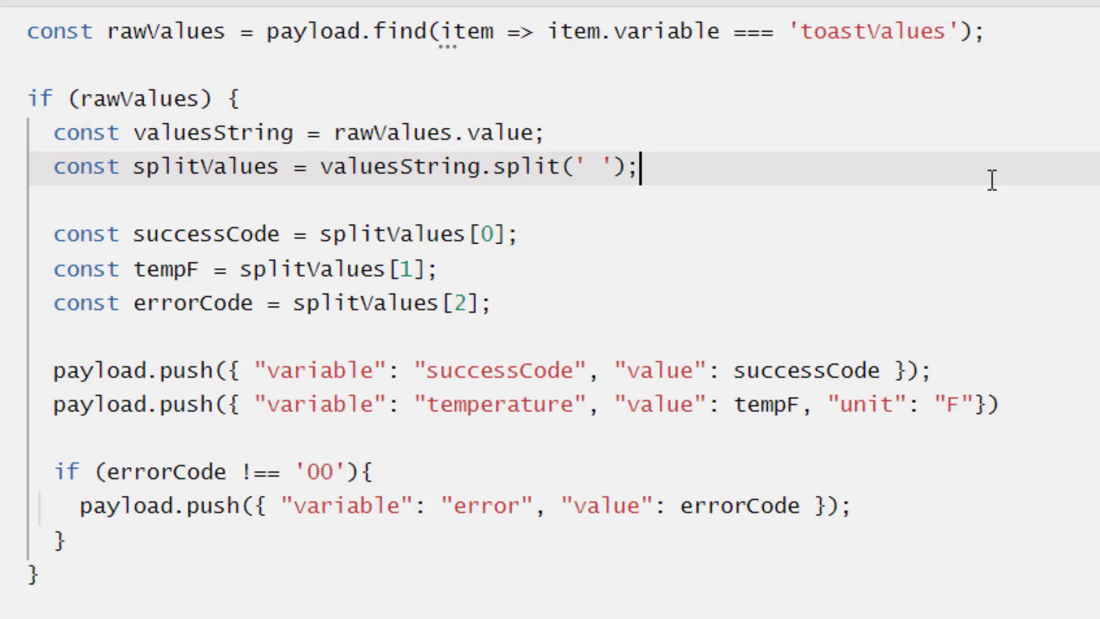
left_click(995, 252)
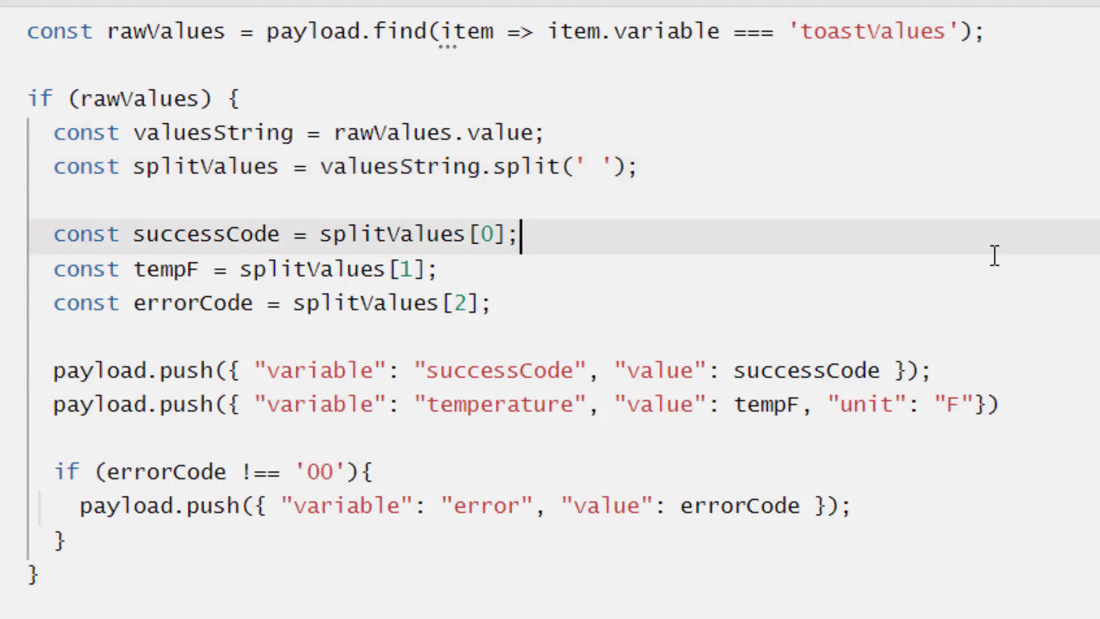
left_click(1049, 376)
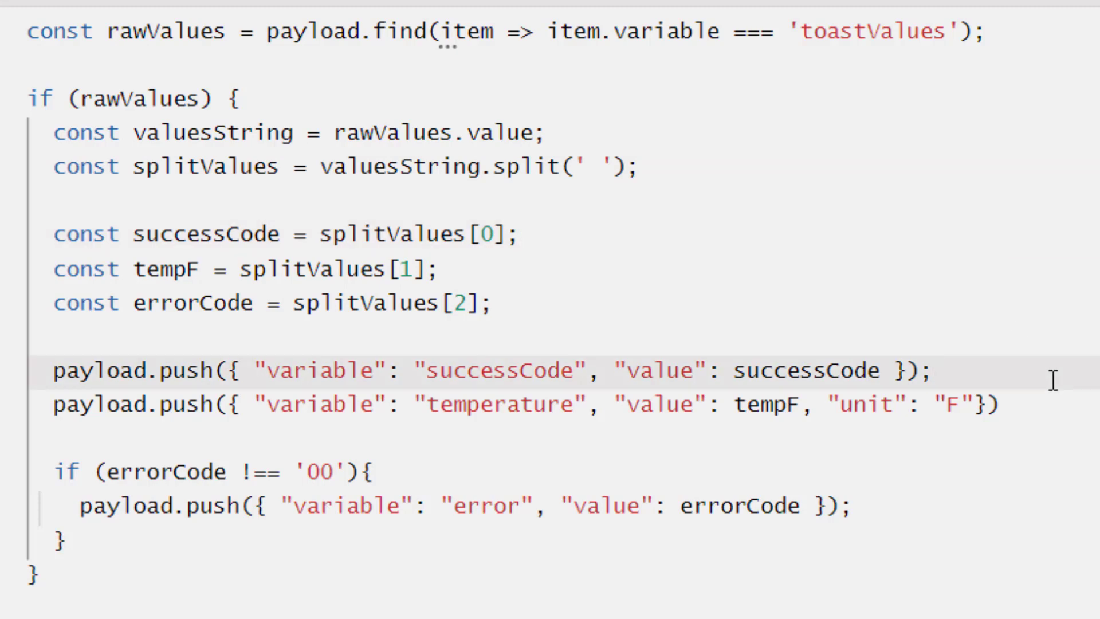
left_click(1031, 492)
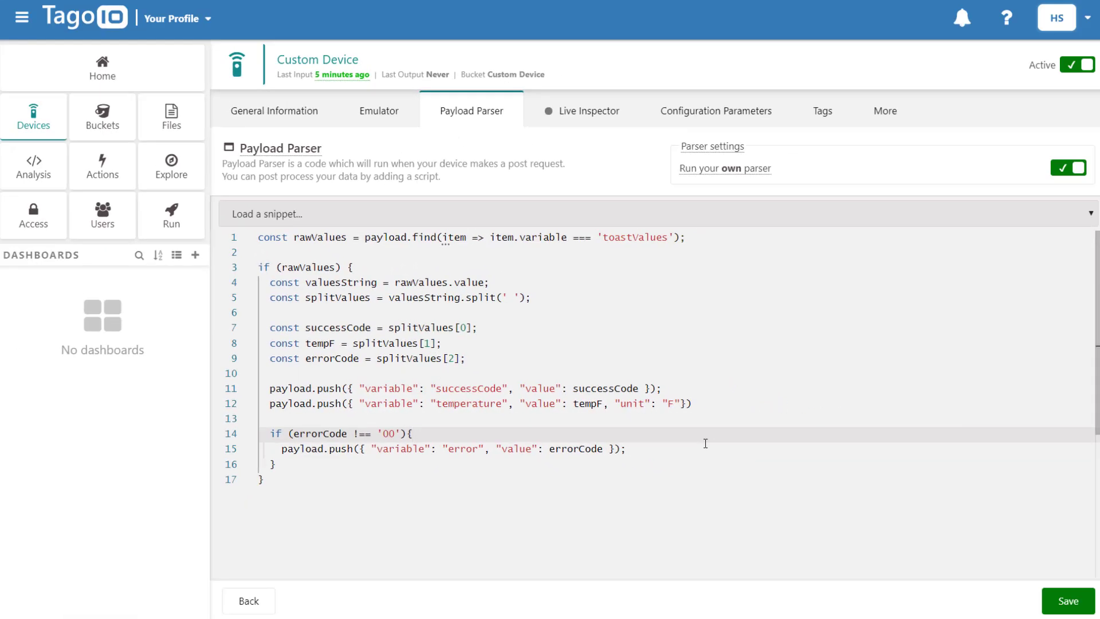
left_click(1046, 610)
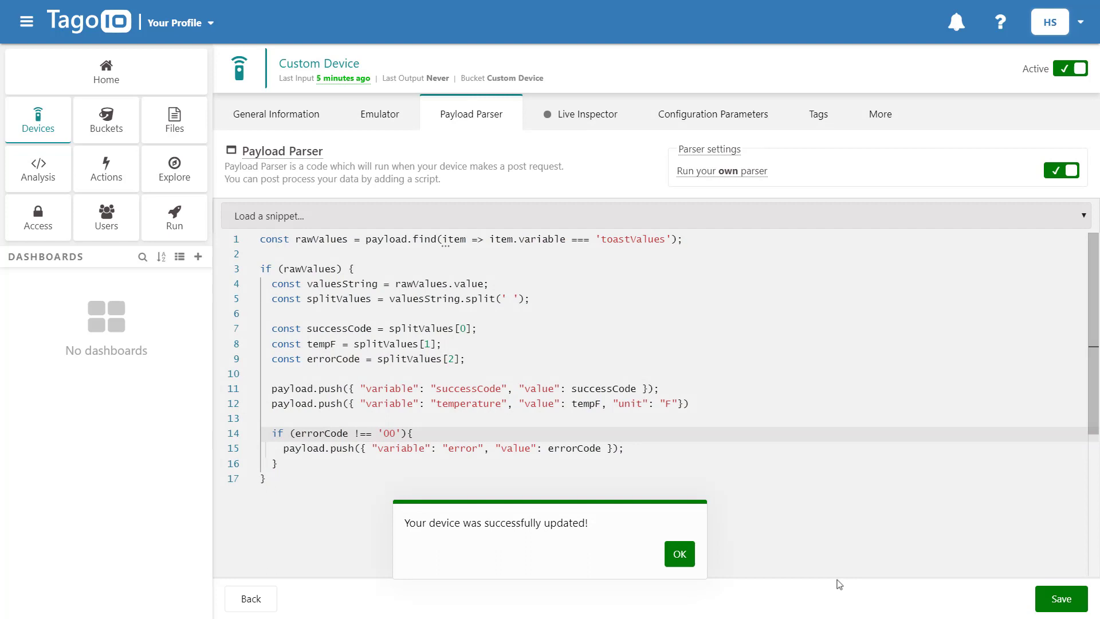
left_click(676, 556)
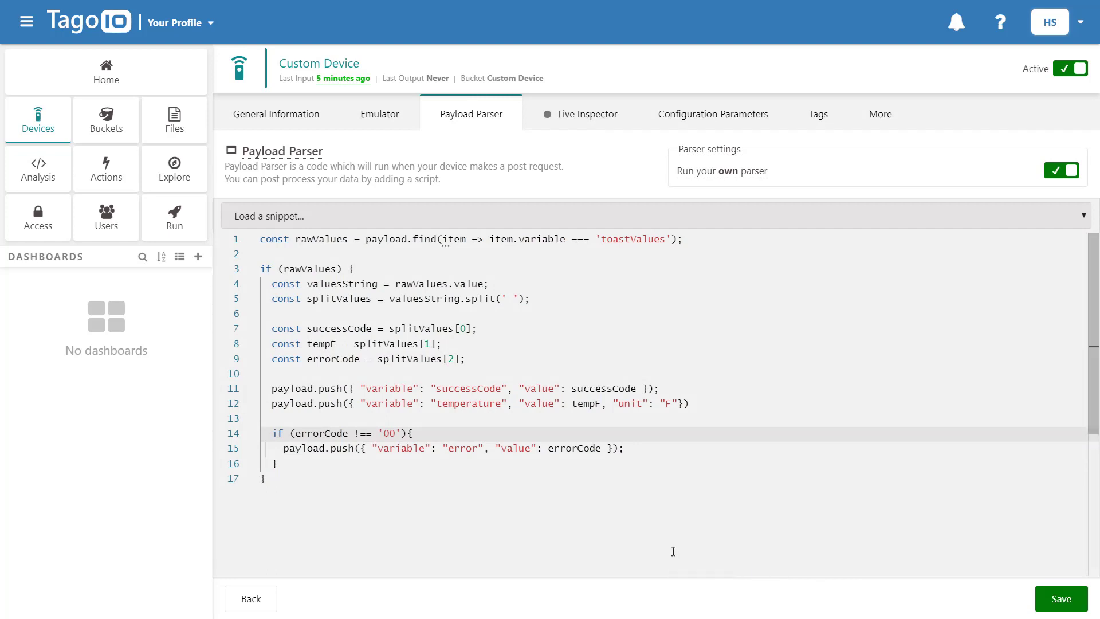
Step: Send the toastValues payload and start listening in the Live Inspector
left_click(404, 123)
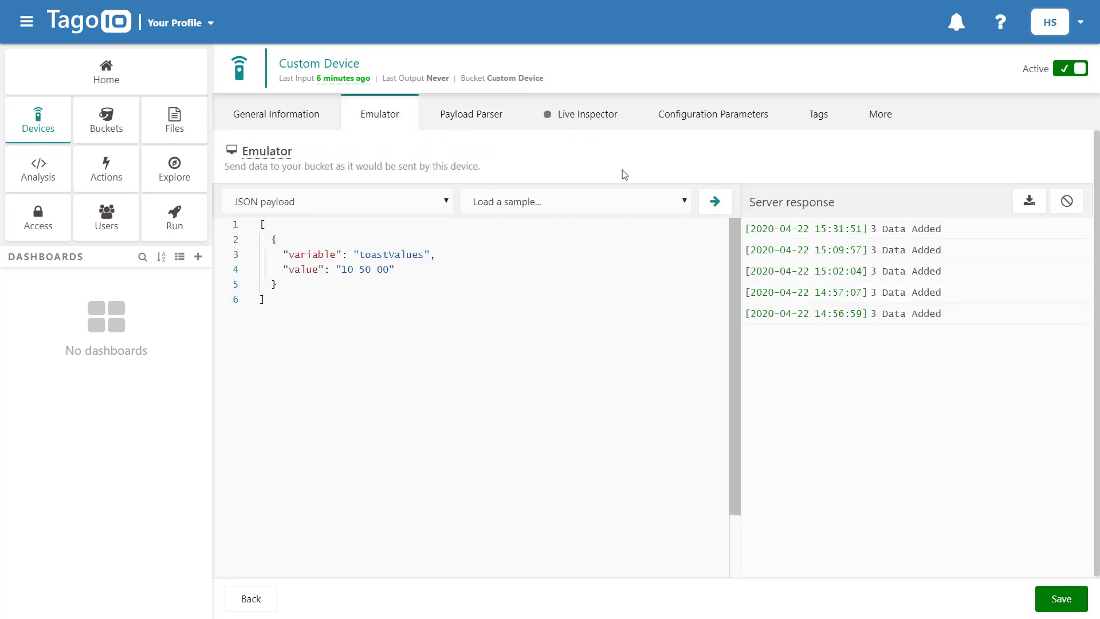
left_click(717, 202)
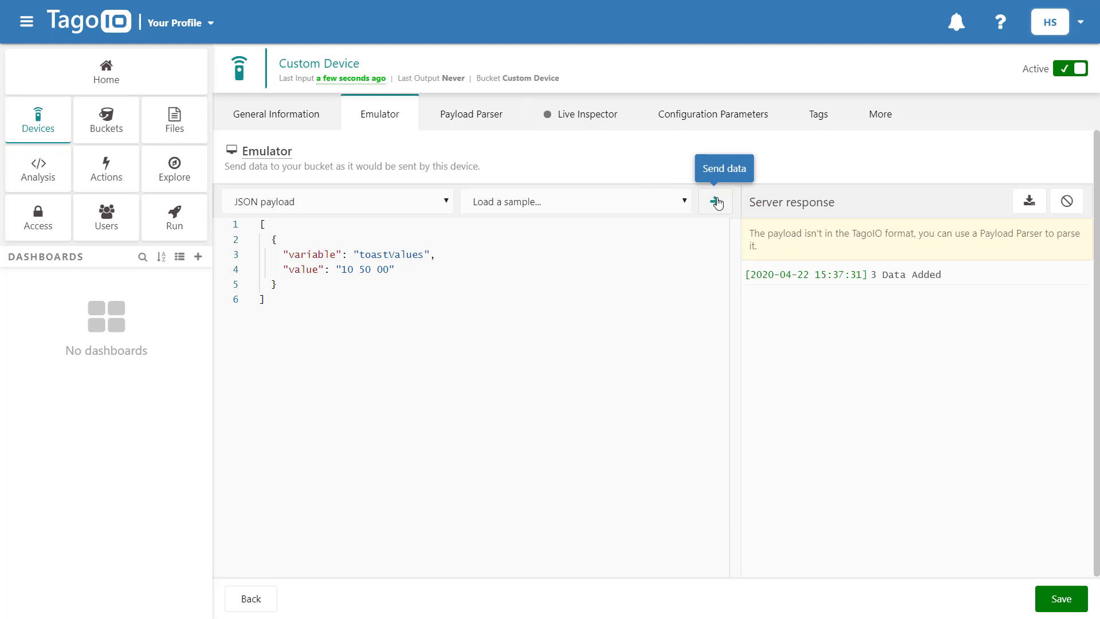
left_click(553, 125)
left_click(1064, 201)
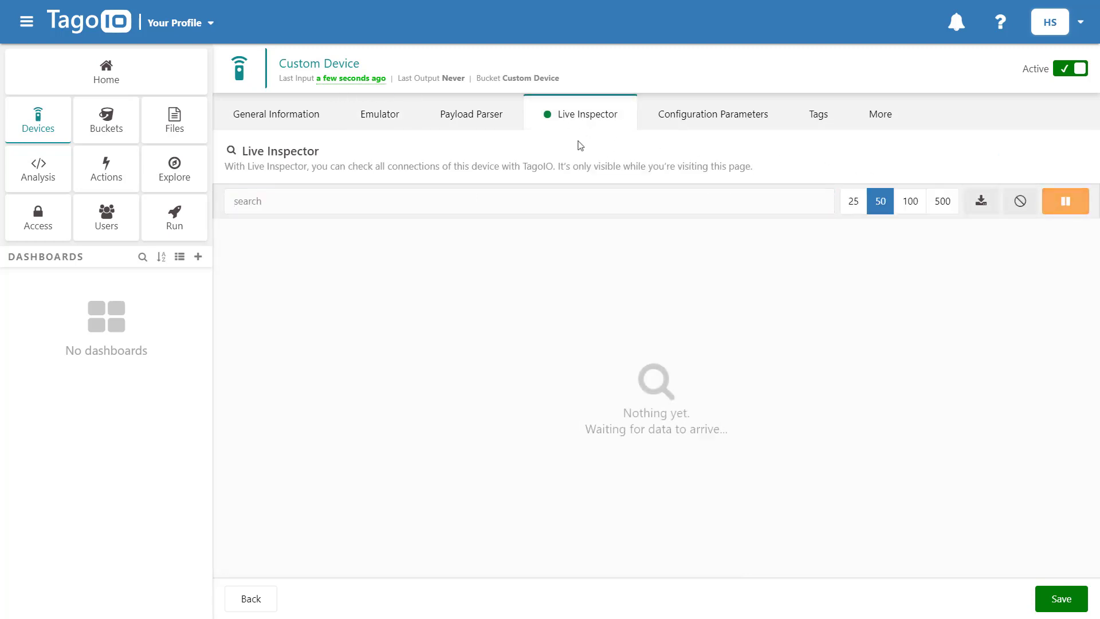
Step: Resend the payload and expand its HTTP Request and Raw payload log entries
left_click(380, 115)
left_click(708, 200)
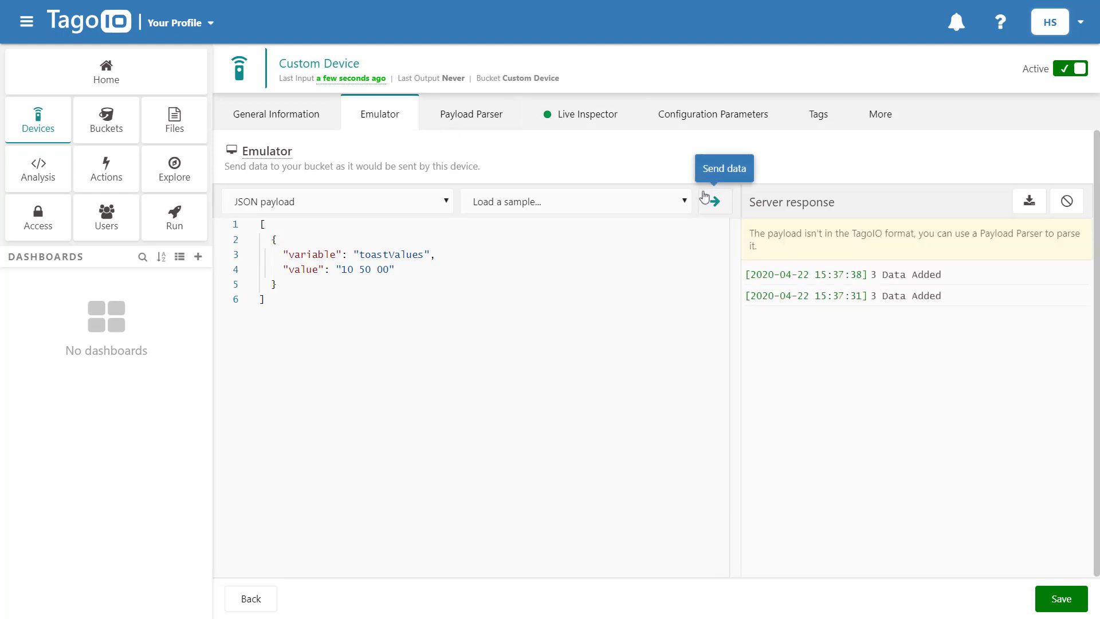
left_click(568, 114)
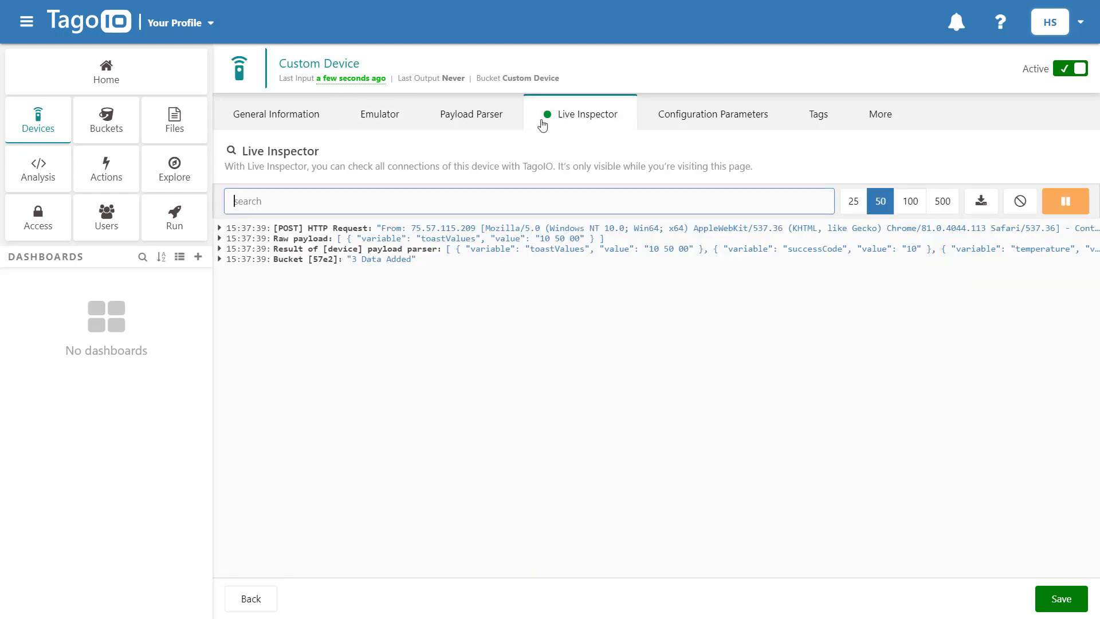
left_click(220, 229)
left_click(219, 260)
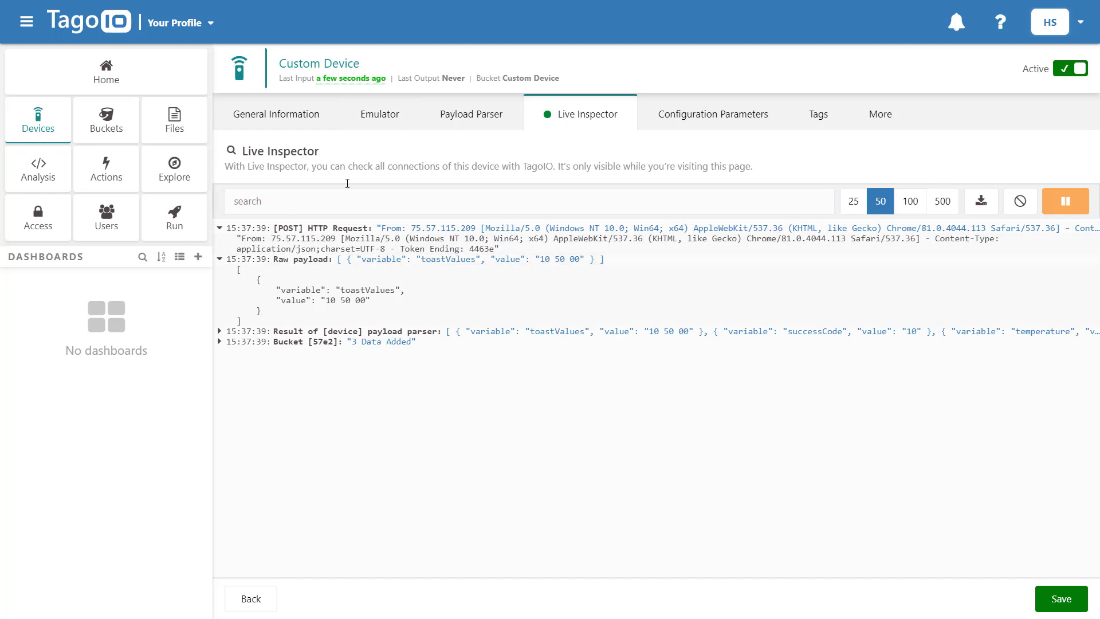
Step: Add console.log("our current temperature is " + tempF); after errorCode and save the parser
left_click(475, 115)
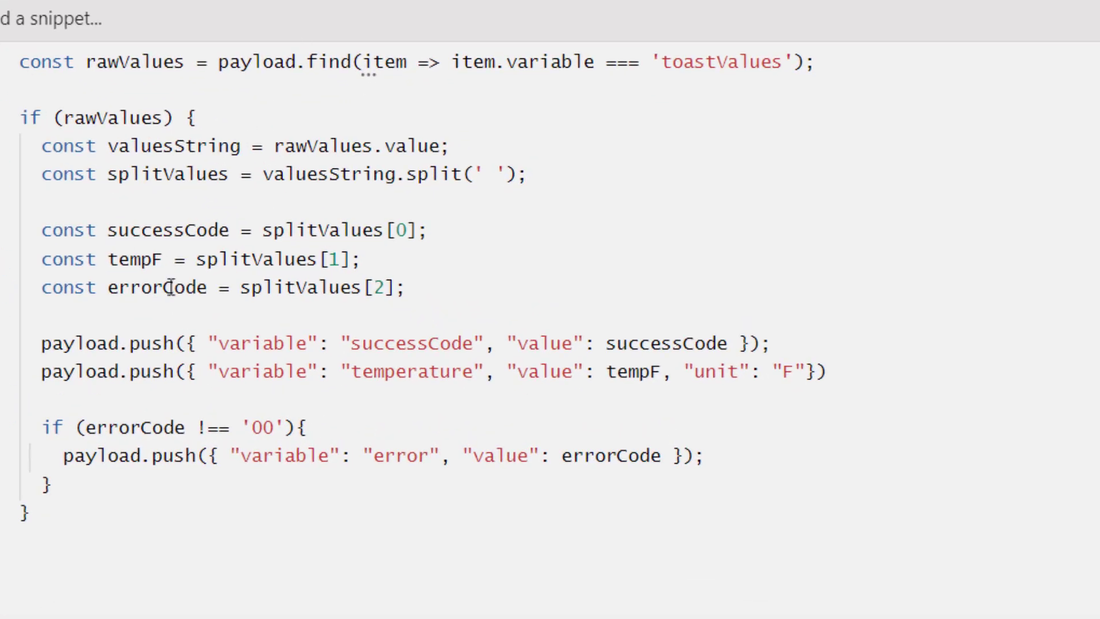
left_click(158, 311)
type("c")
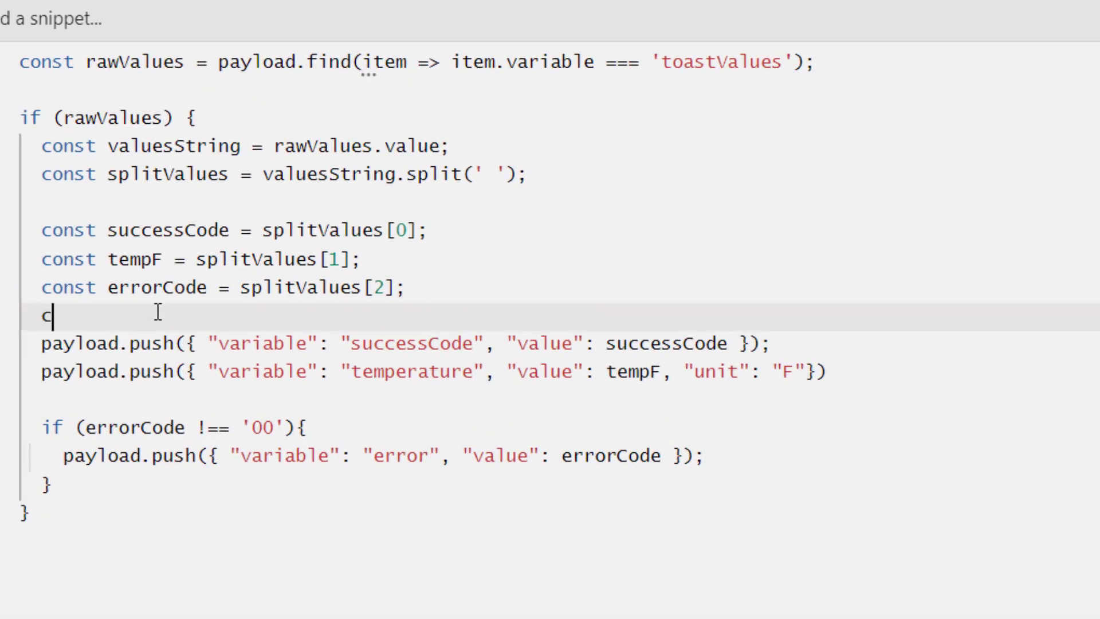
type("onsole.log")
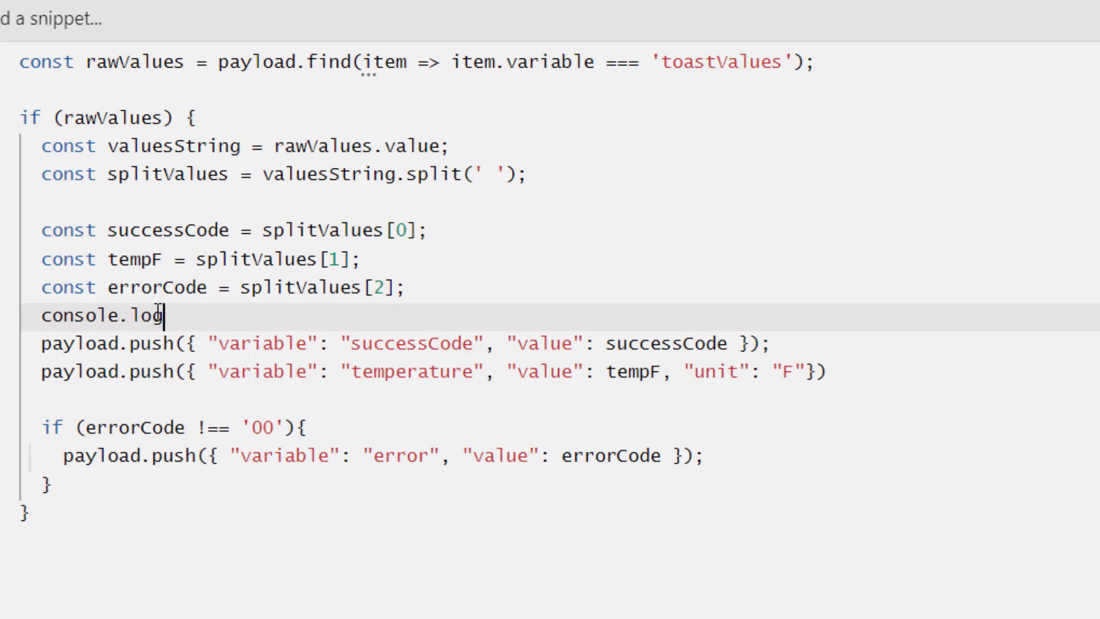
type("(\"")
type("our current tempe")
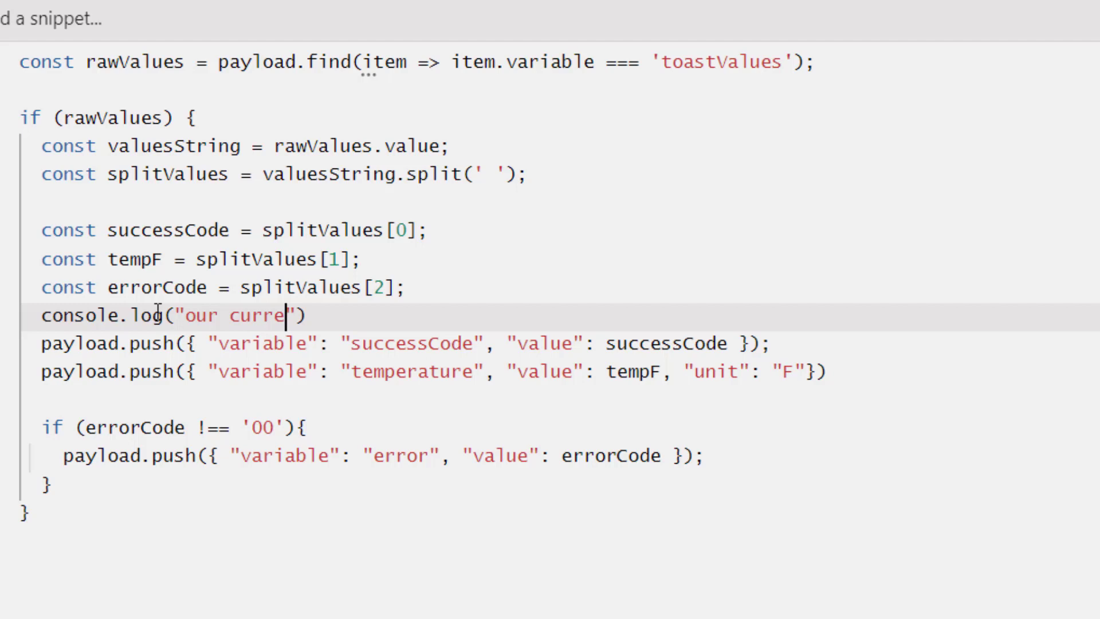
type("rature is ")
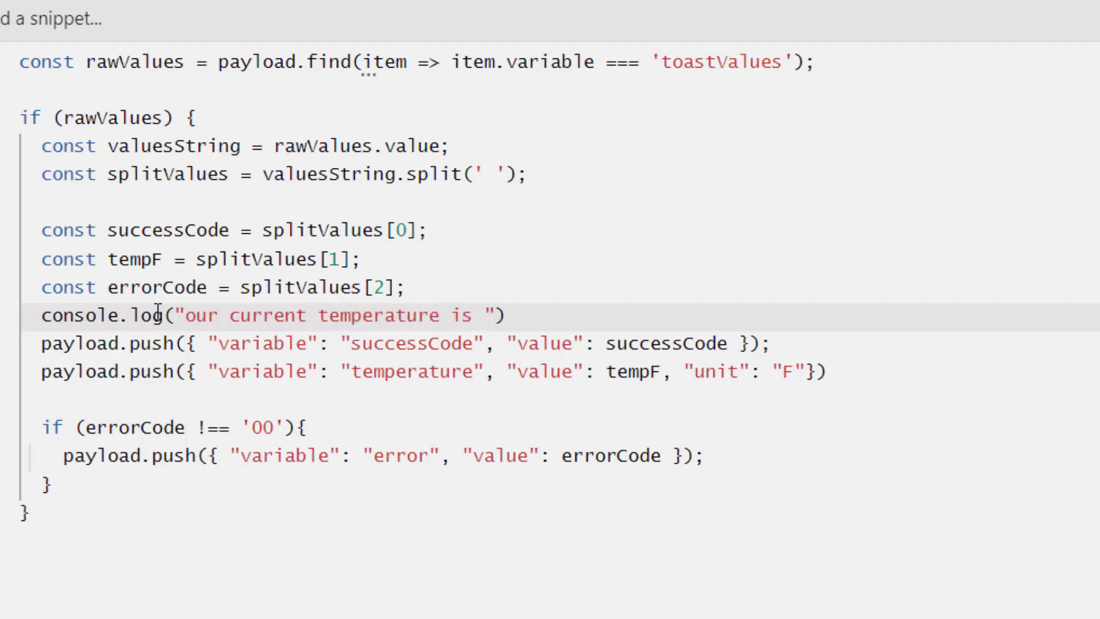
type("\" + tempF")
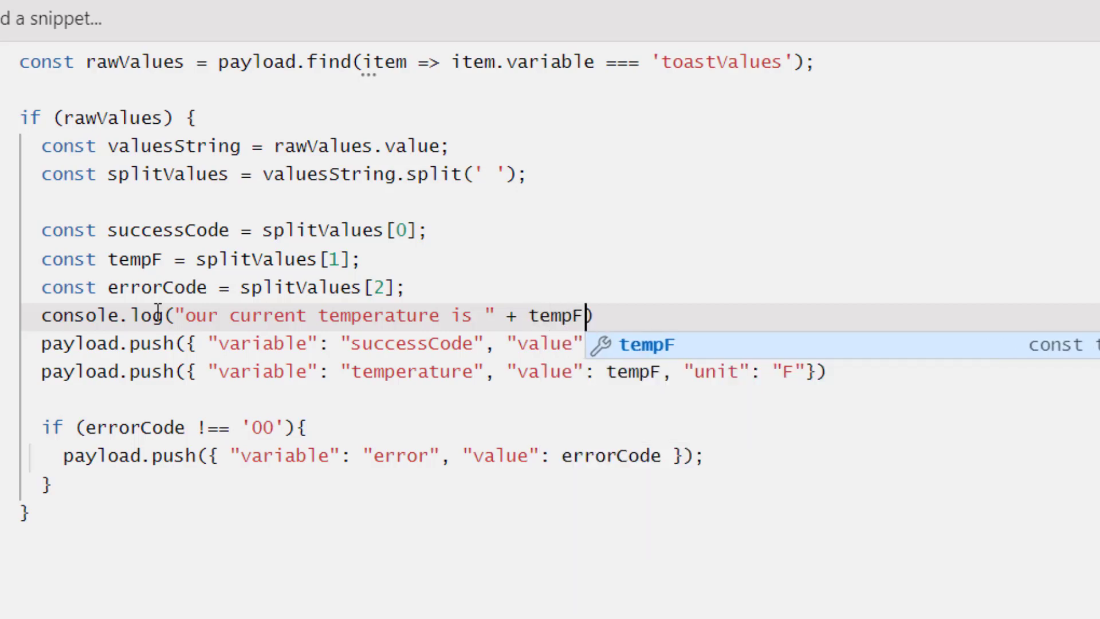
type(");")
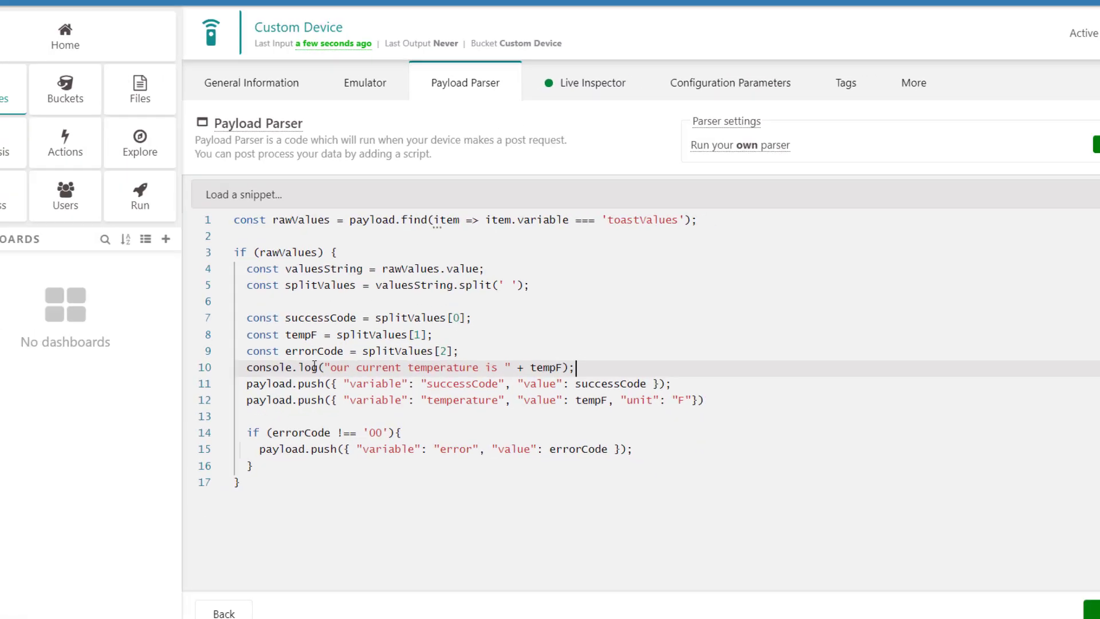
left_click(1093, 612)
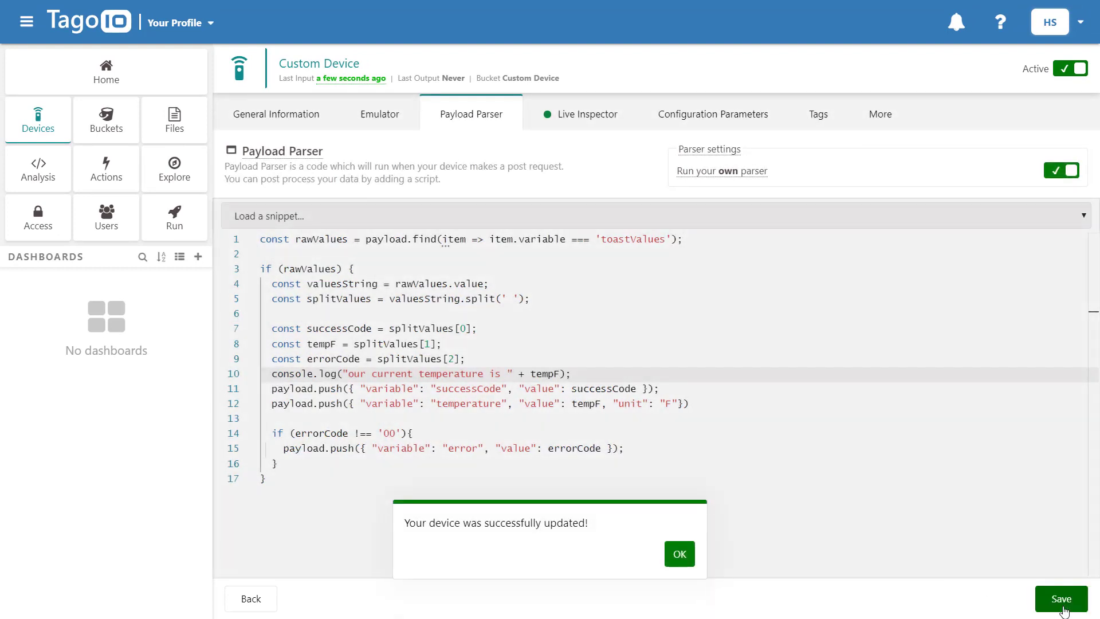
Step: Resend the toastValues payload and expand the parser log reading 'our current temperature is 50'
left_click(675, 551)
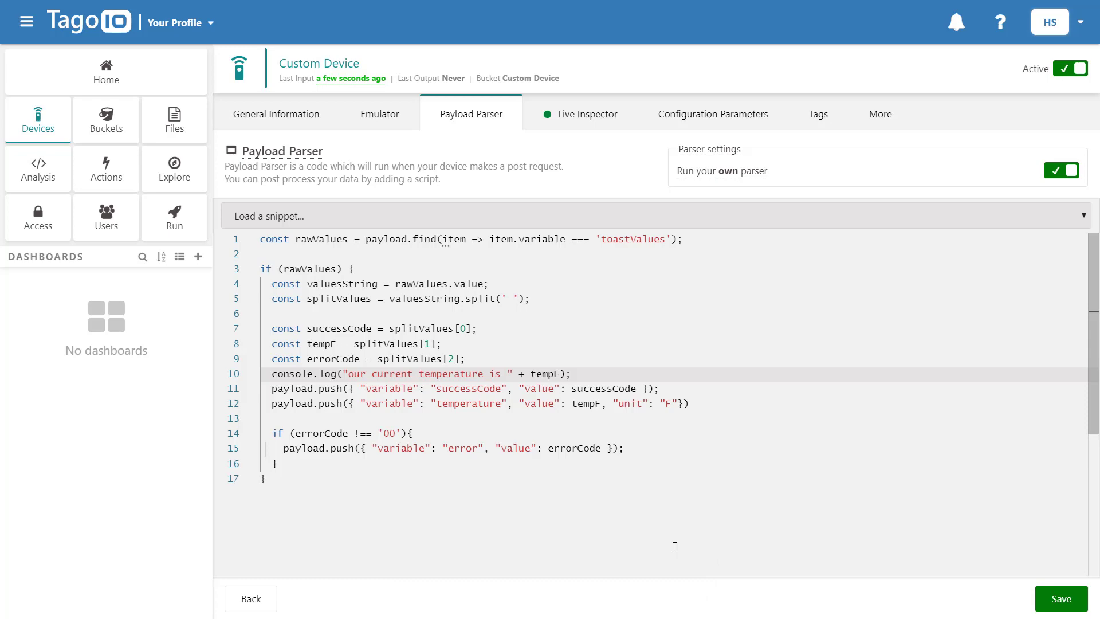
left_click(382, 121)
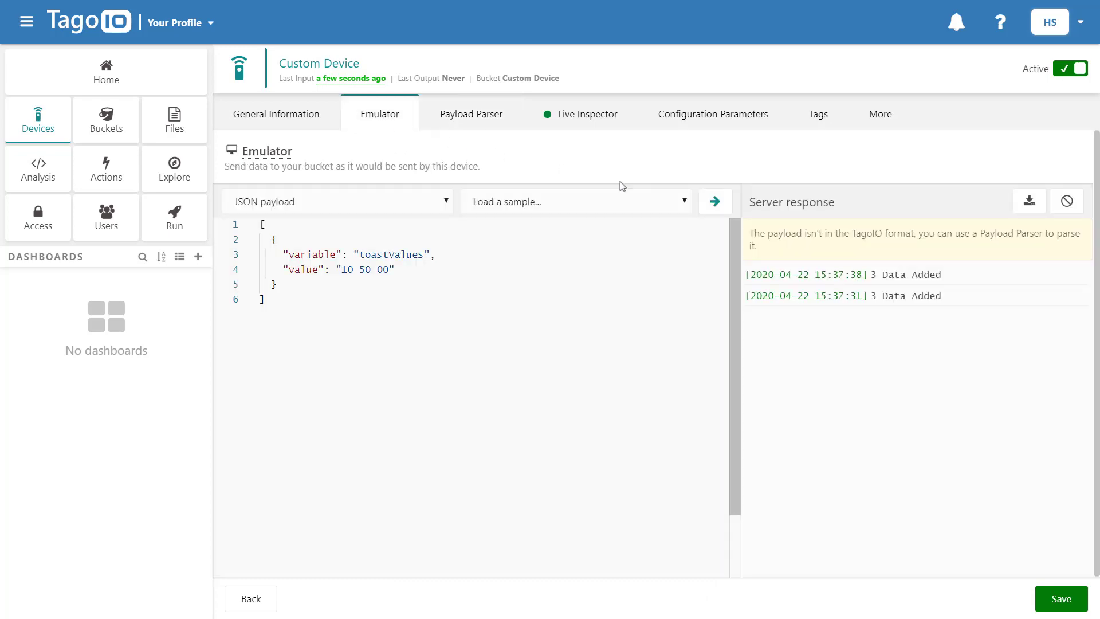
left_click(711, 209)
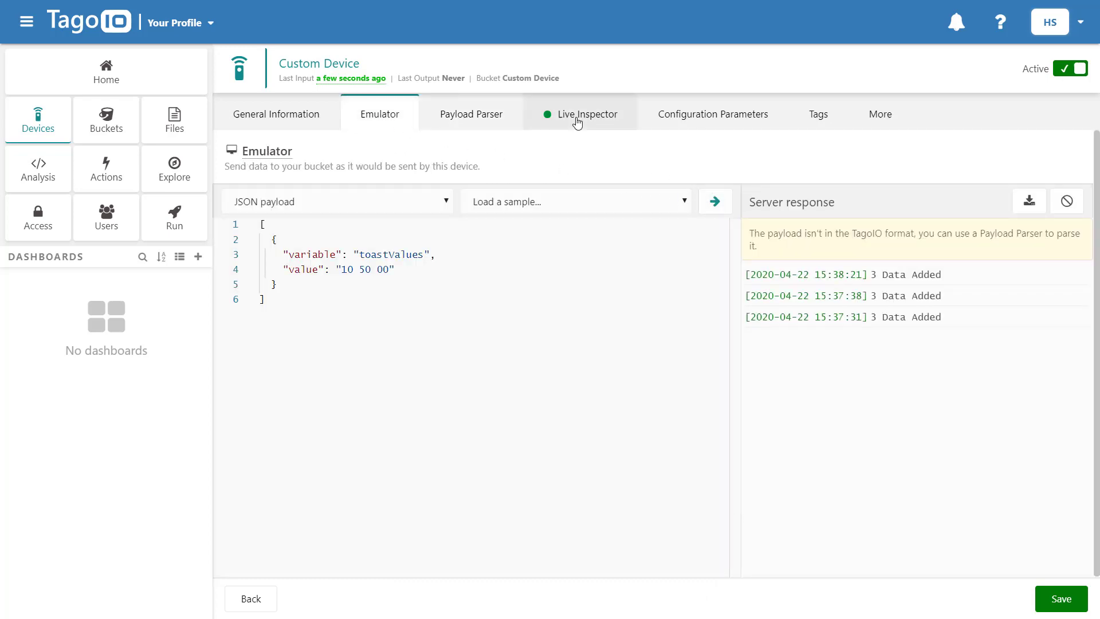
left_click(577, 118)
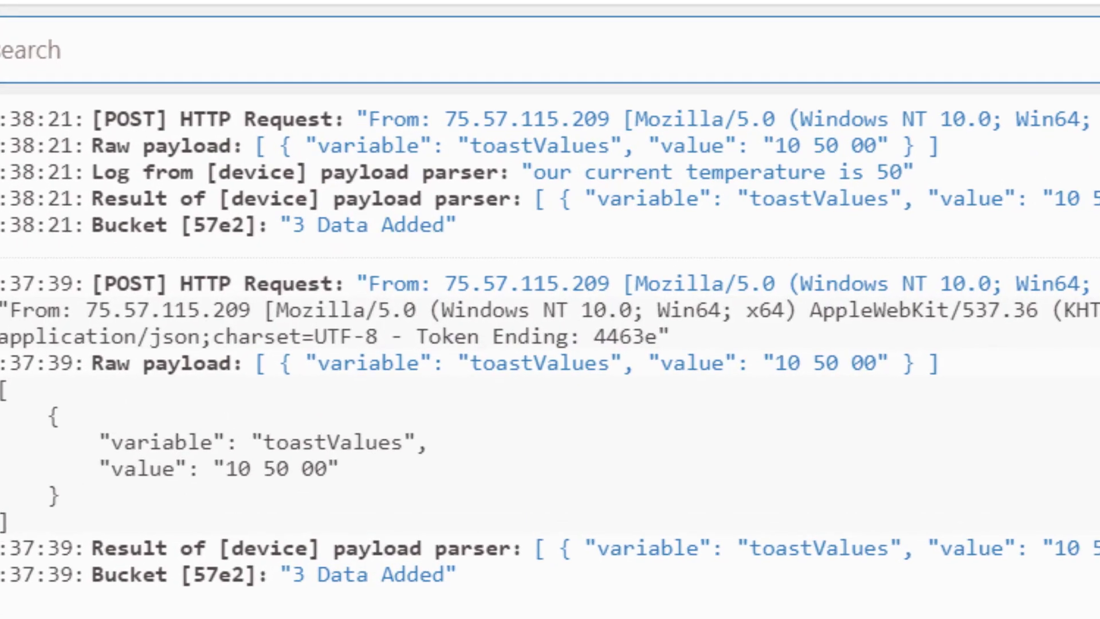
left_click(929, 173)
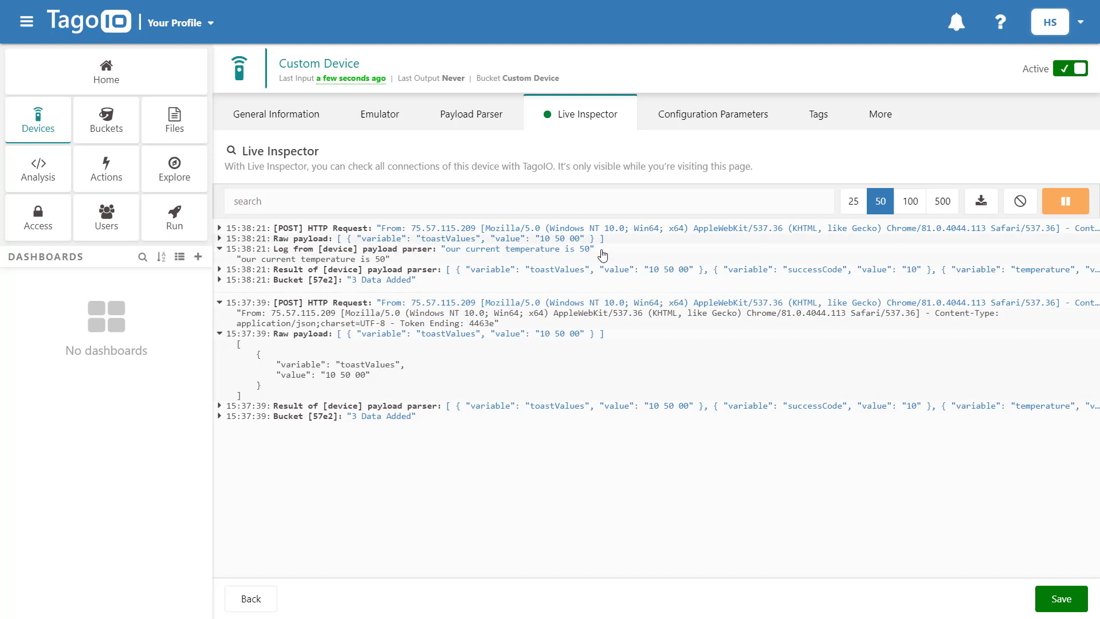
Step: Start a new action named Temperature Alert of type Send Email
left_click(103, 175)
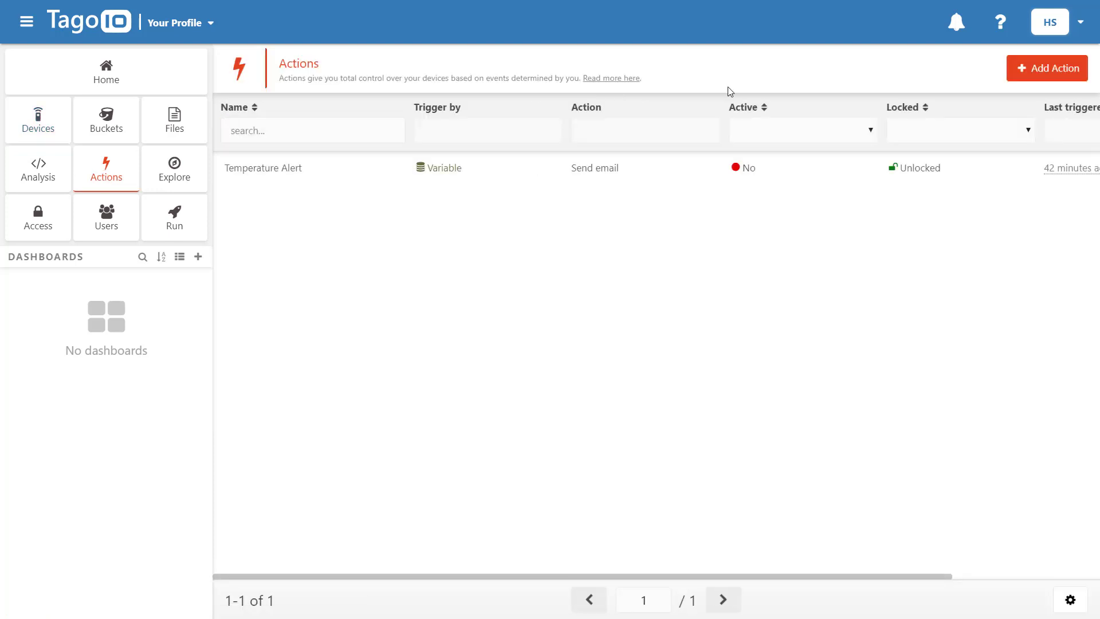
left_click(1047, 68)
type("Temperature Alert")
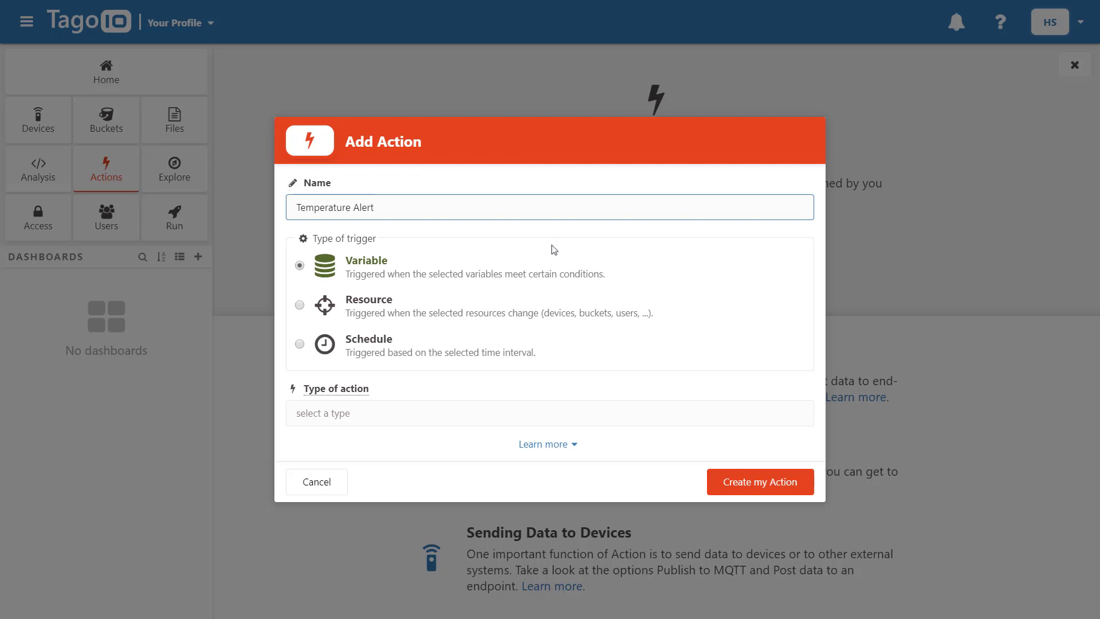
left_click(386, 416)
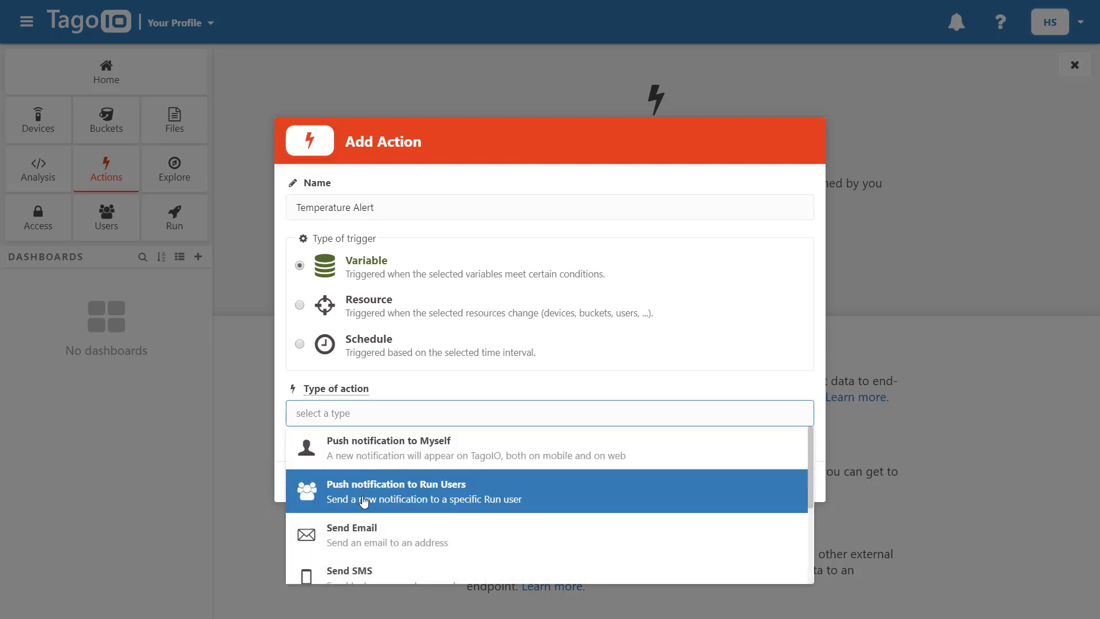
left_click(366, 542)
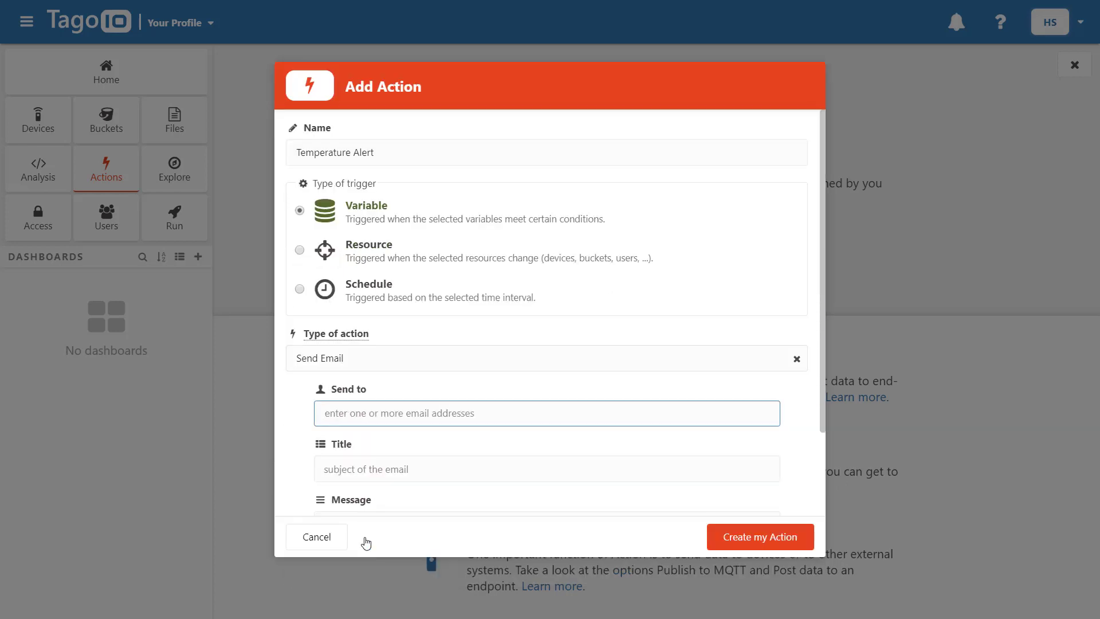
Step: Enter the recipient, title 'The Temperature of Your Device Exceeds 40° C' and the toaster warning message
key("ctrl+v")
left_click(351, 467)
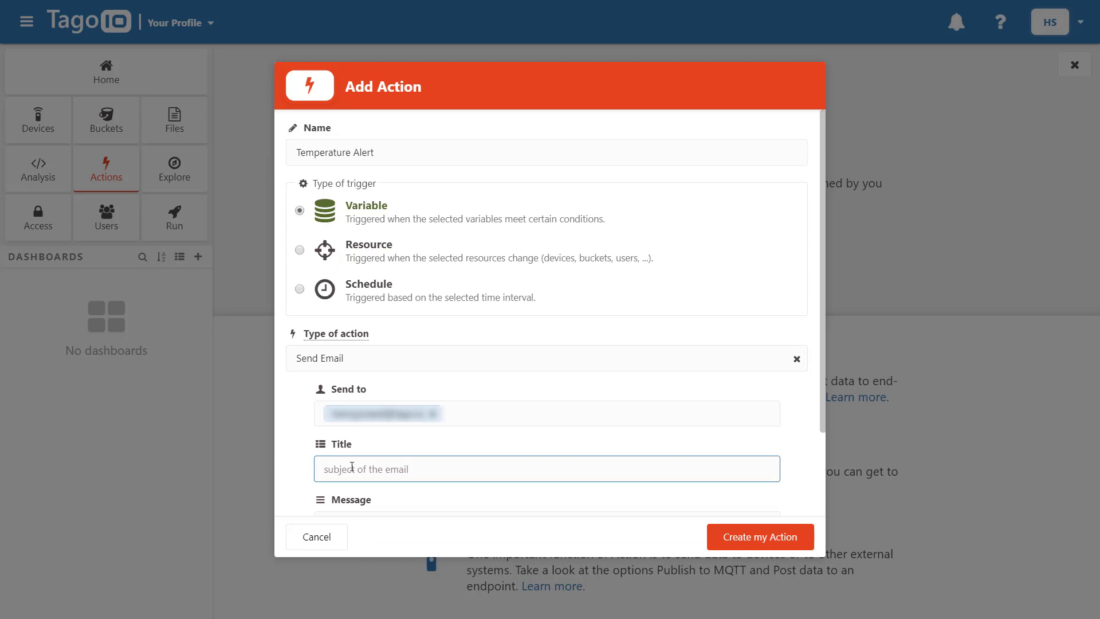
type("The tTemperature of Your Device Ex")
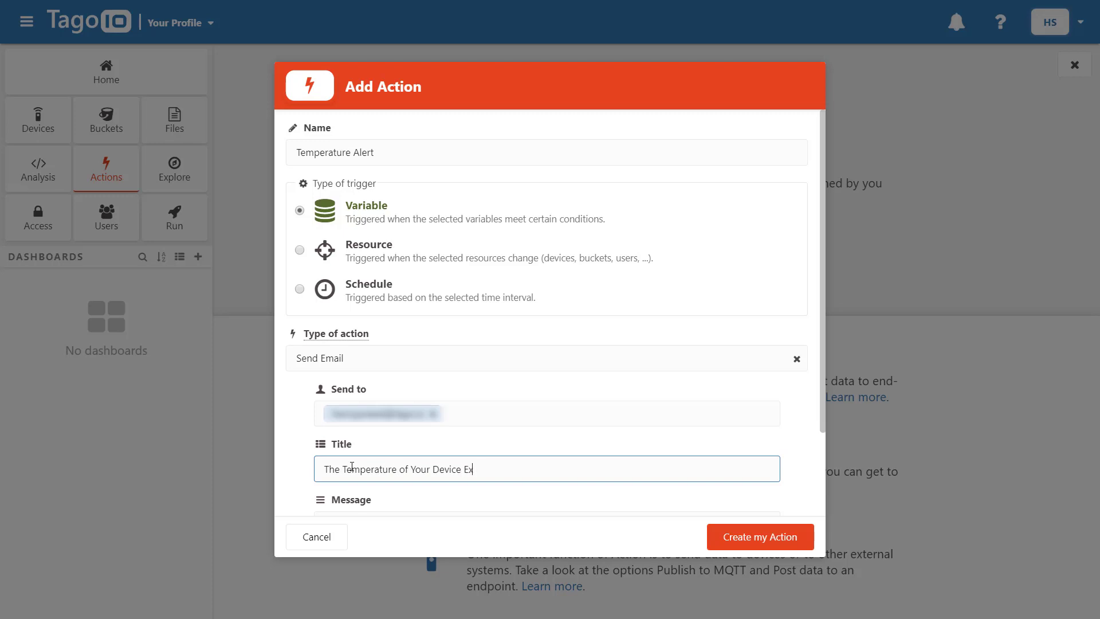
type("ceeds 40° C")
scroll(465, 453, "down", 2)
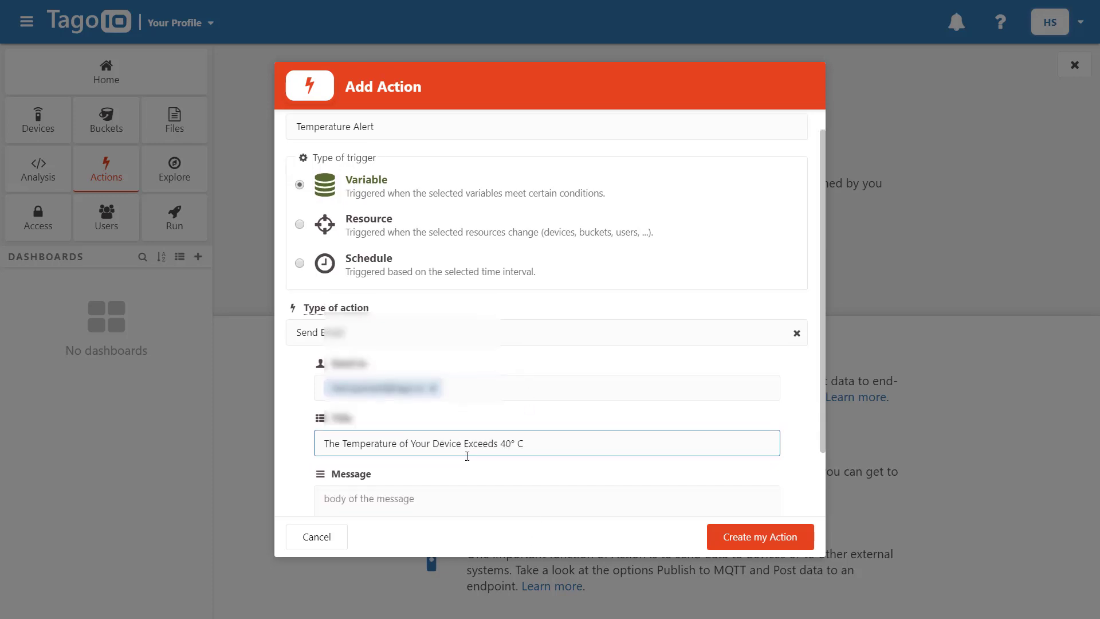
left_click(369, 421)
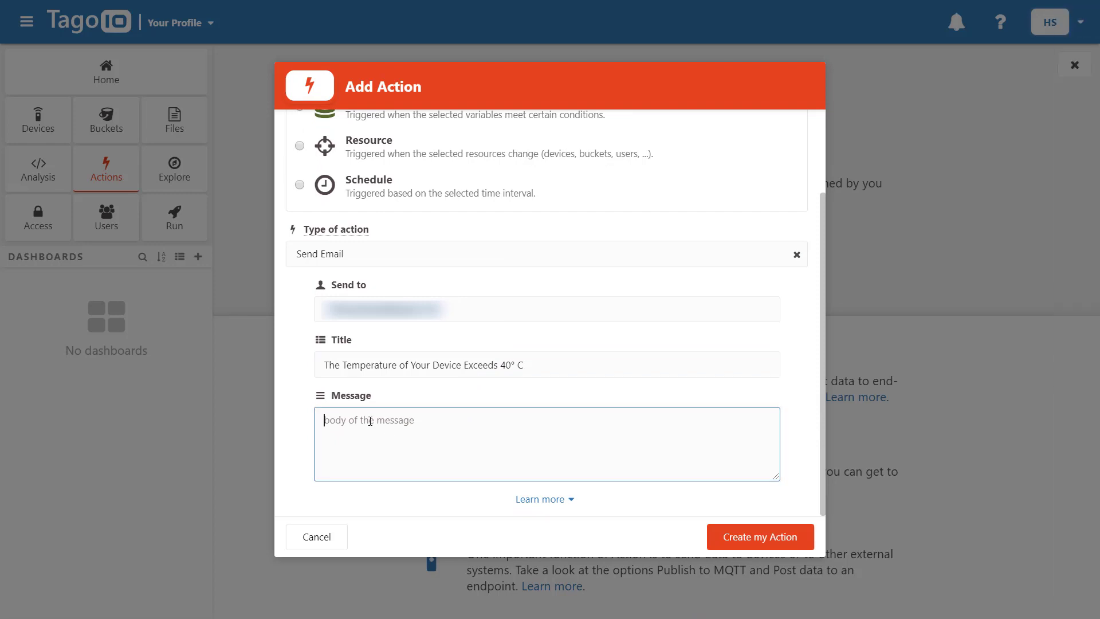
type("The temperature of ")
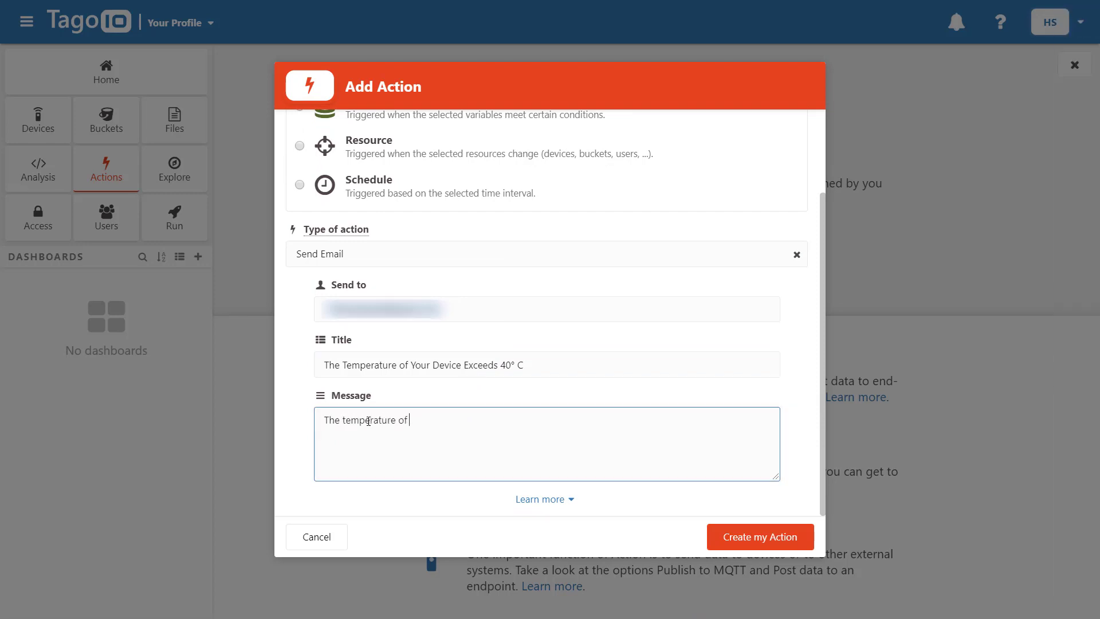
type("your toaster has exceeded its boundary")
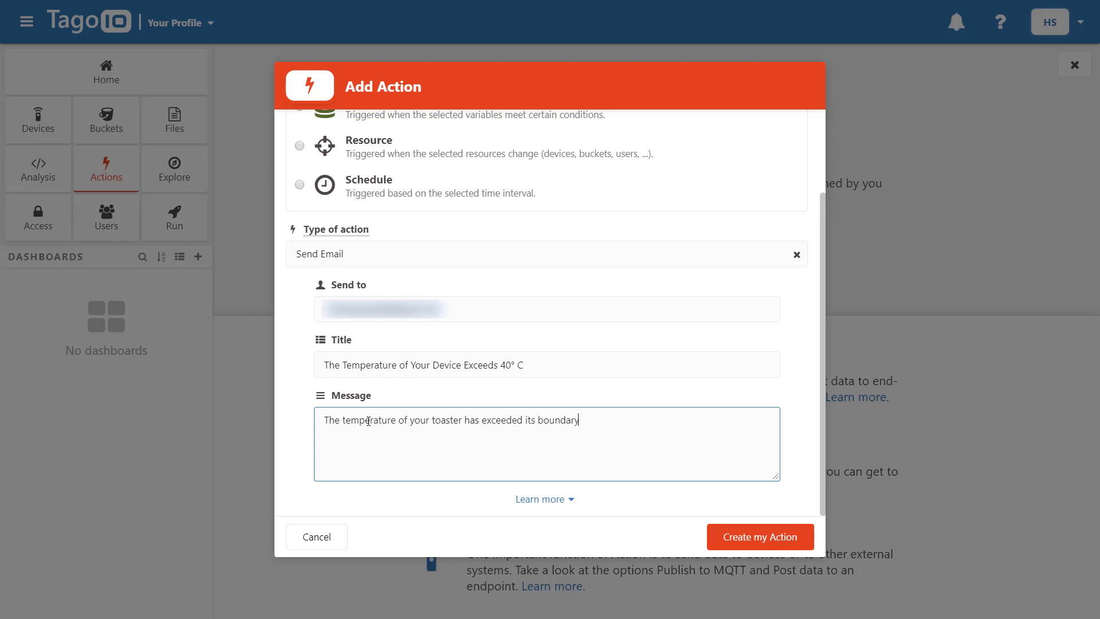
type(" value.")
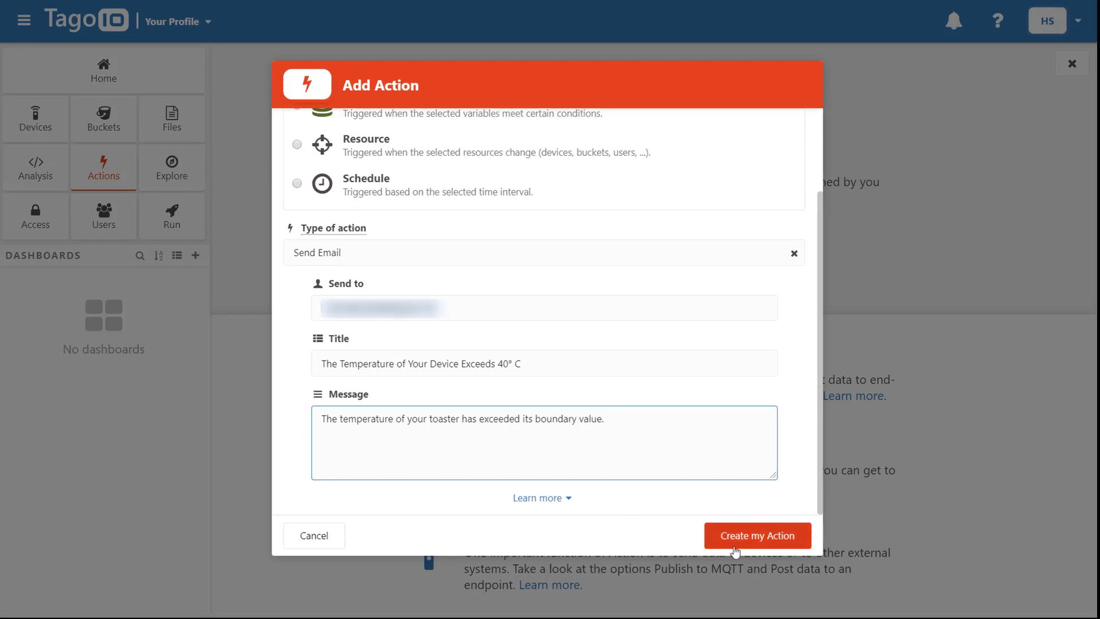
Step: Create the action and base its trigger on Custom Device's temperature variable
left_click(733, 549)
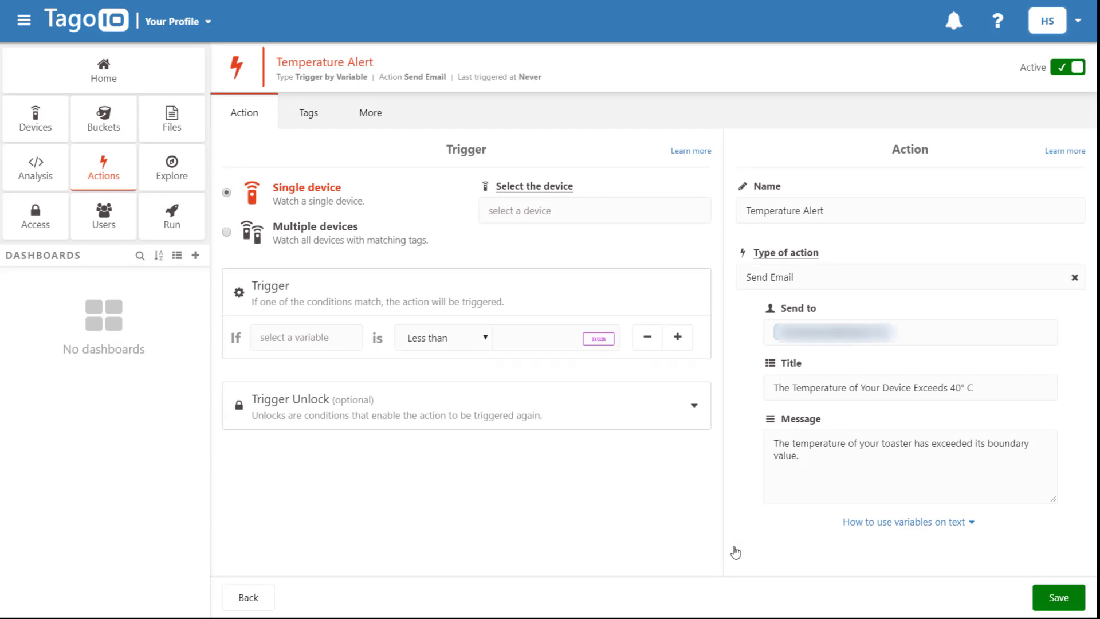
left_click(518, 211)
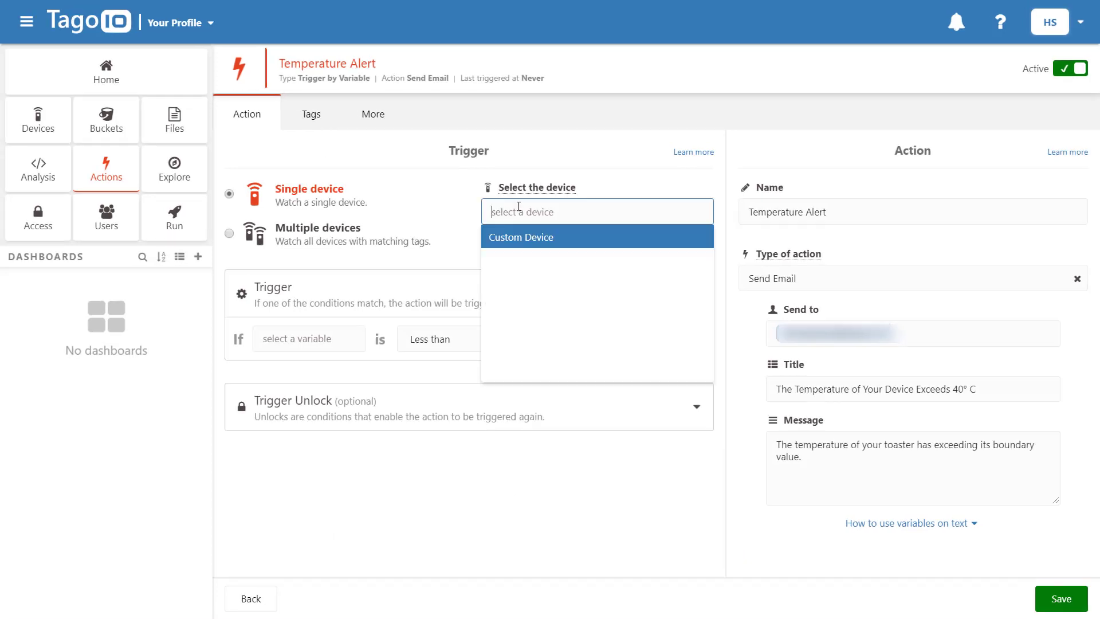
left_click(519, 238)
left_click(287, 340)
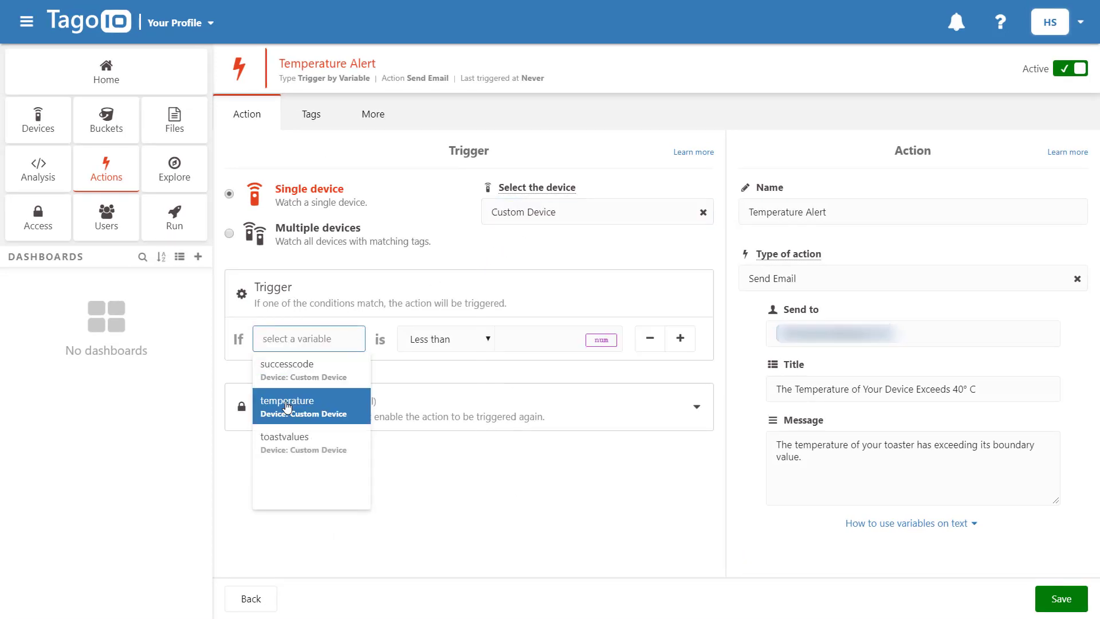
left_click(287, 405)
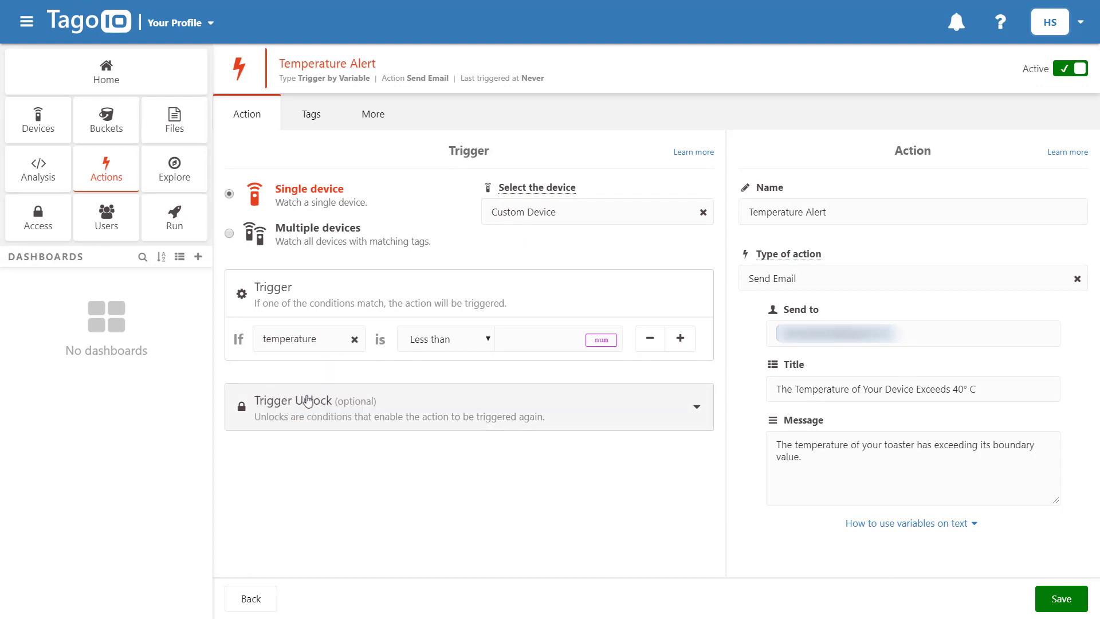
Step: Set the trigger condition to greater than 40 and save the action
left_click(479, 348)
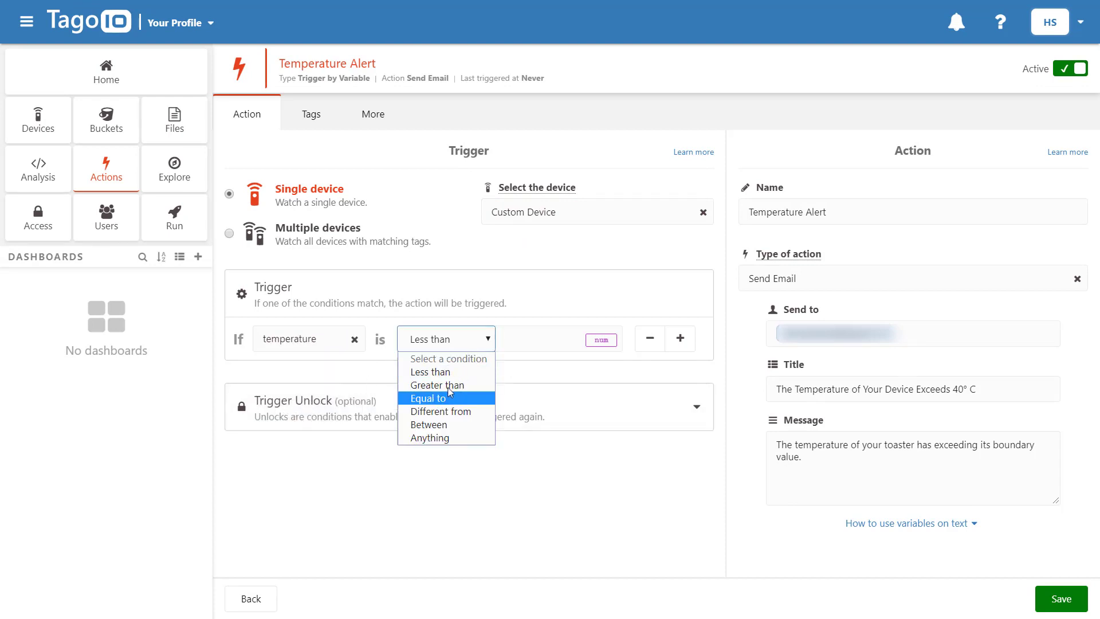
left_click(464, 382)
left_click(520, 344)
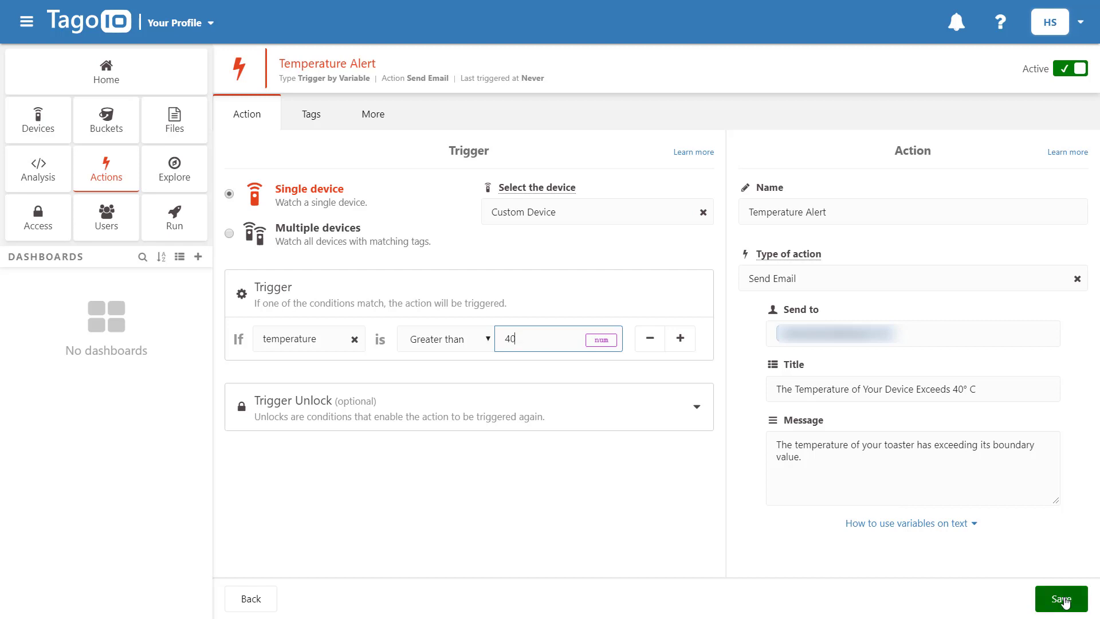
left_click(1062, 599)
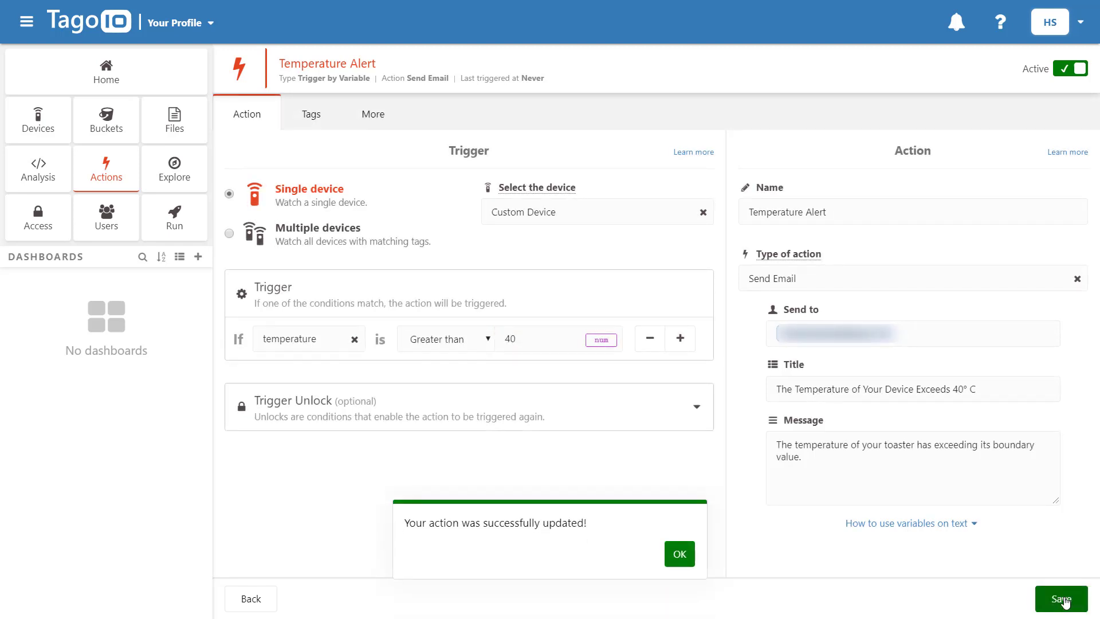
left_click(678, 556)
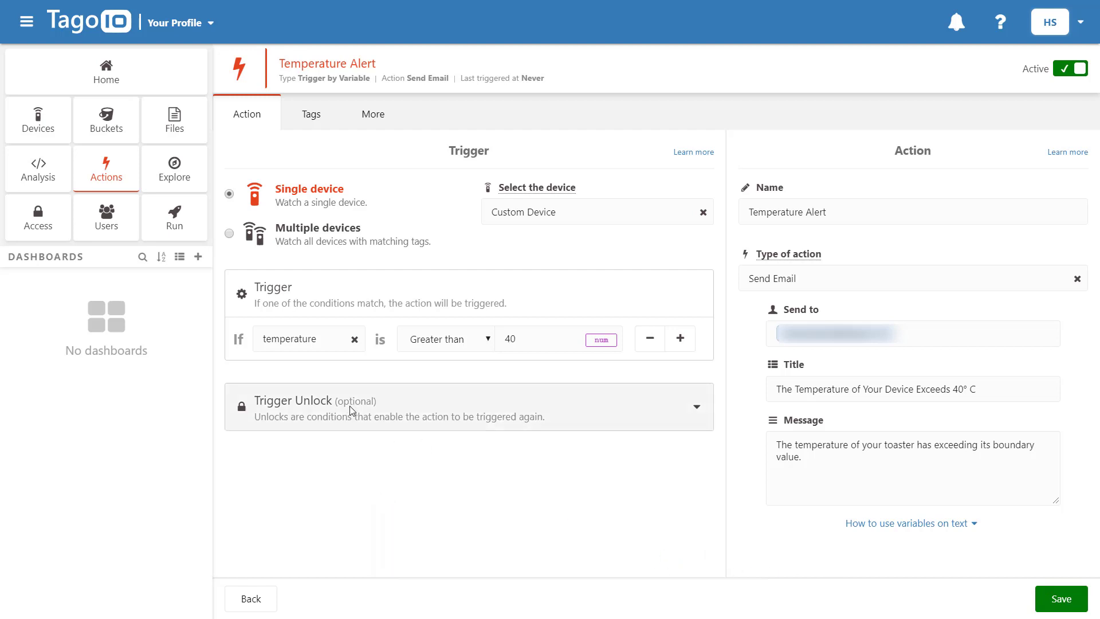
Step: Add 'temperature = tempF;' on line 11 of Custom Device's payload parser
left_click(41, 123)
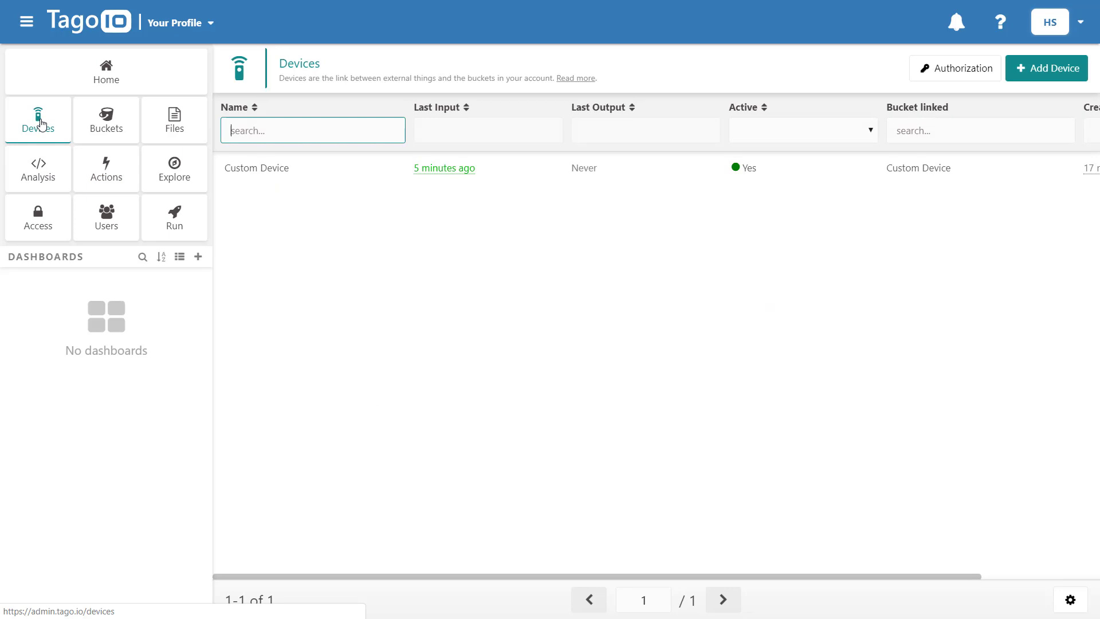
left_click(328, 169)
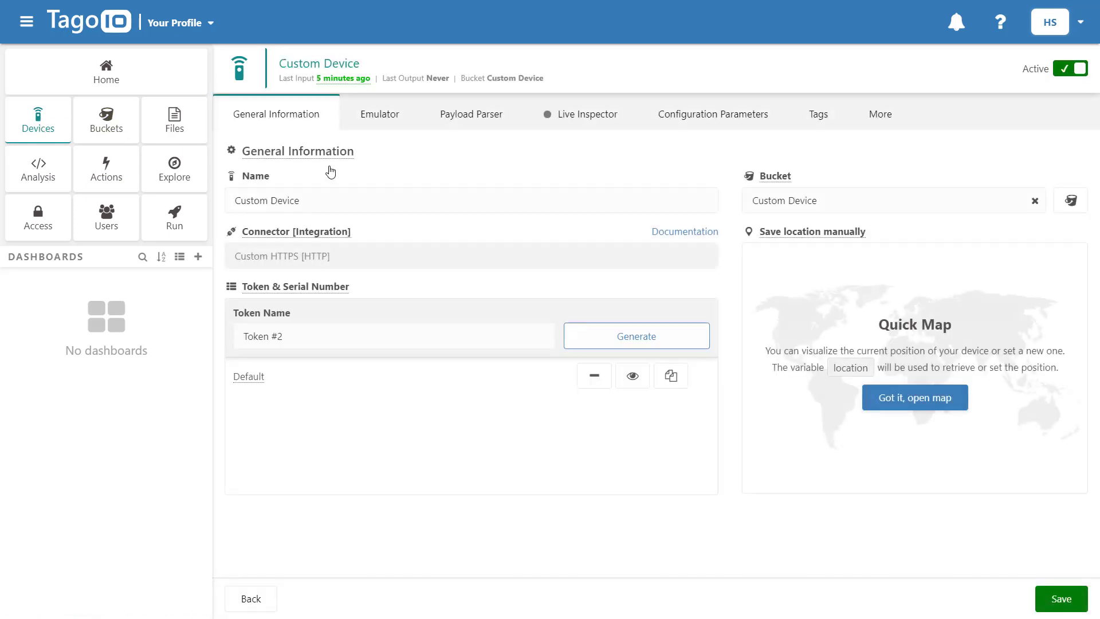
left_click(454, 116)
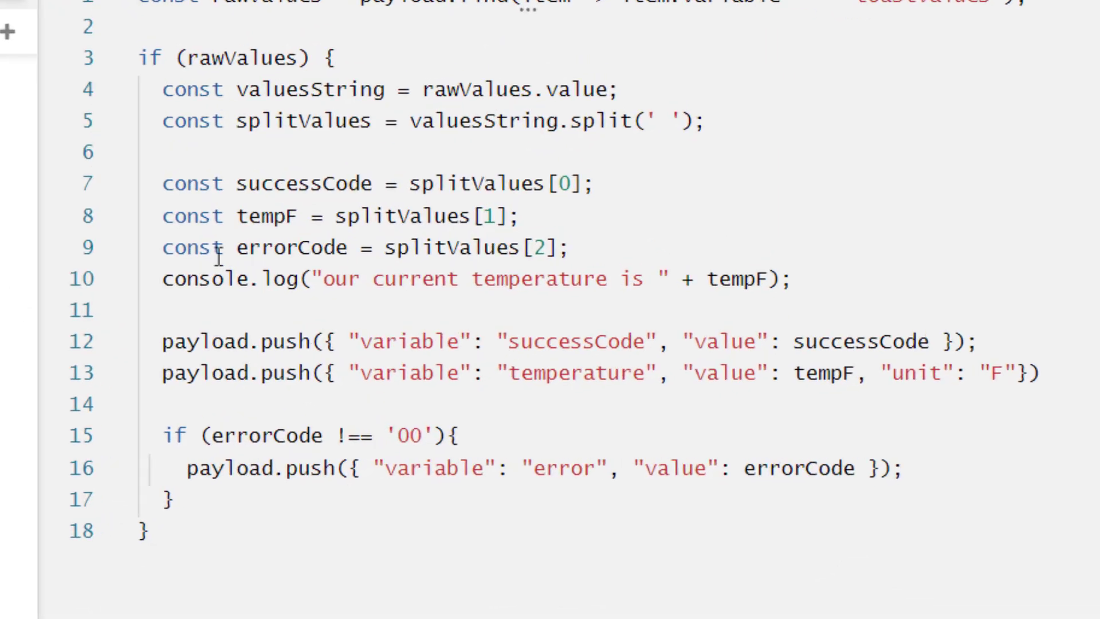
left_click(281, 389)
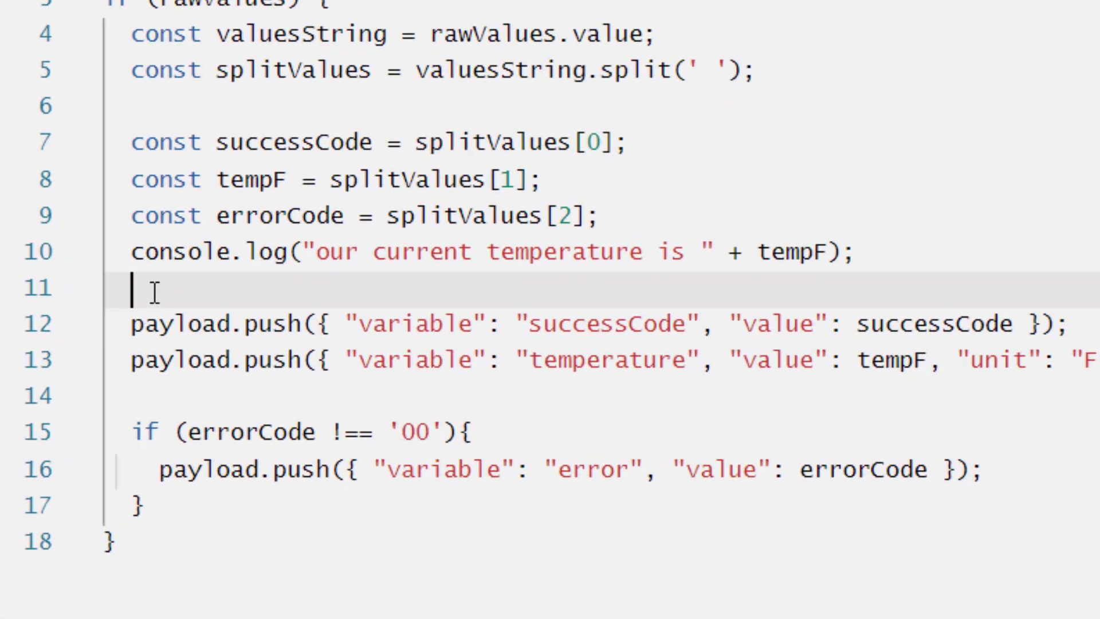
type("temperature = te")
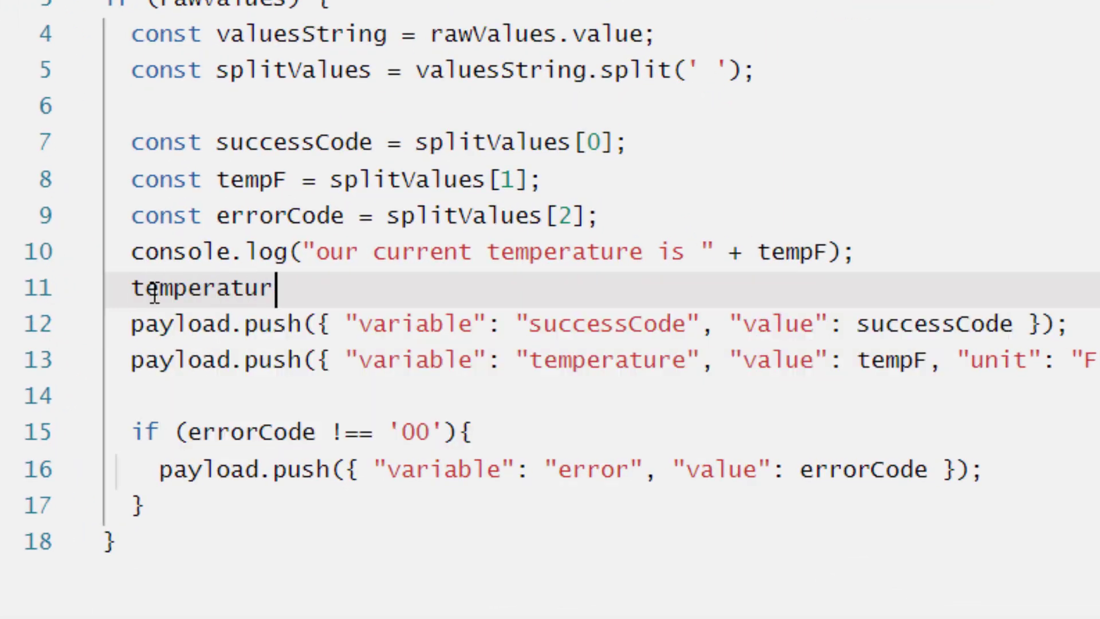
type("mpF;")
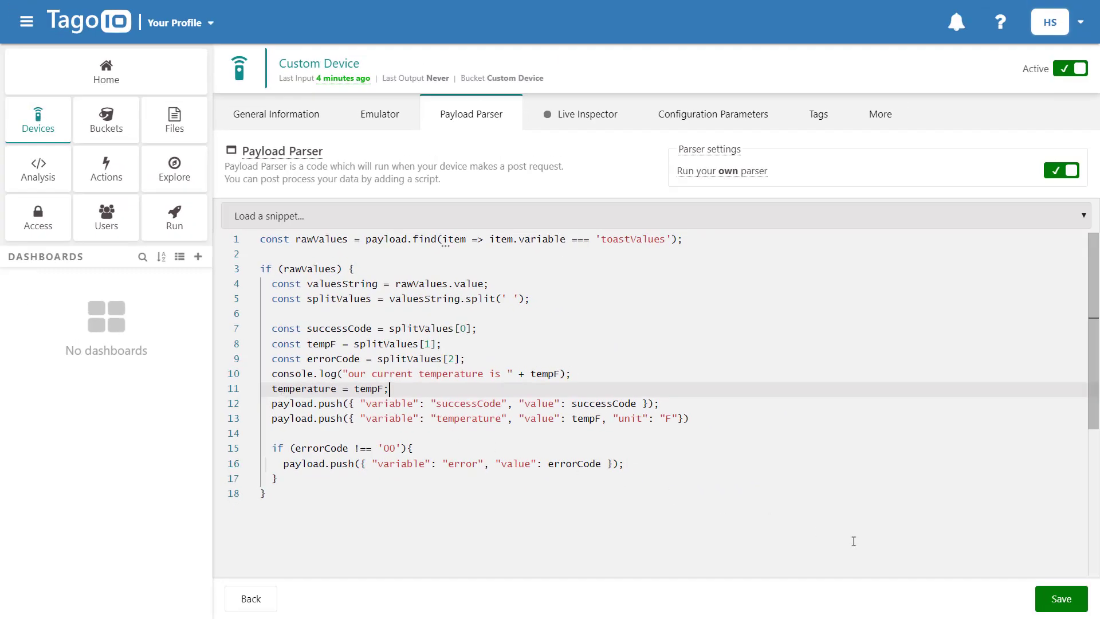
Step: Save the parser and send the toastValues test payload 10 50 00 from the emulator
left_click(1057, 598)
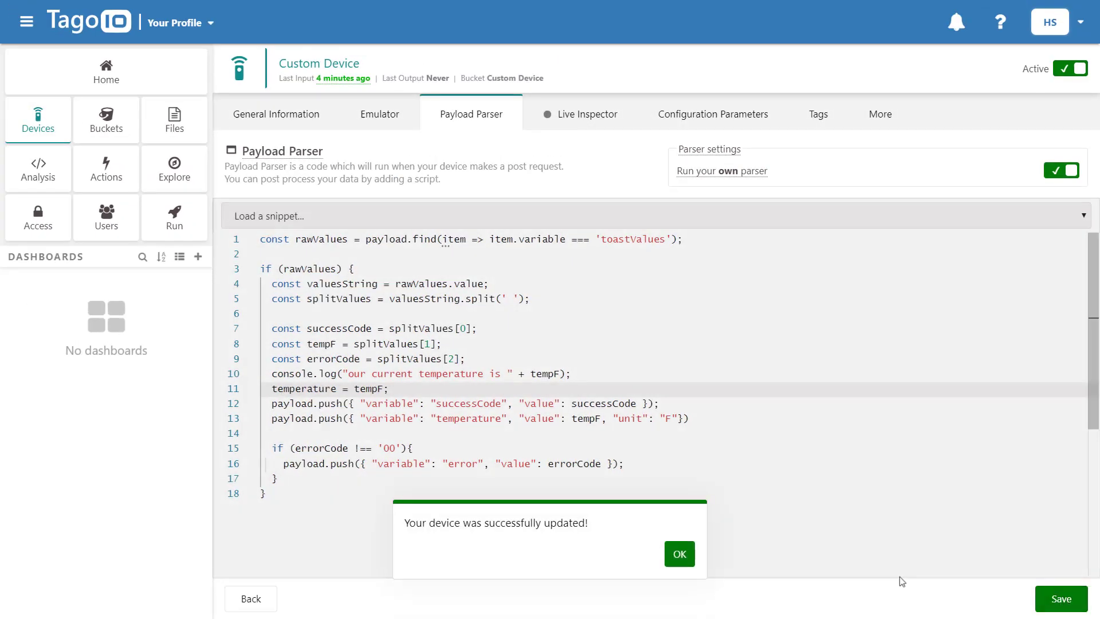
left_click(681, 554)
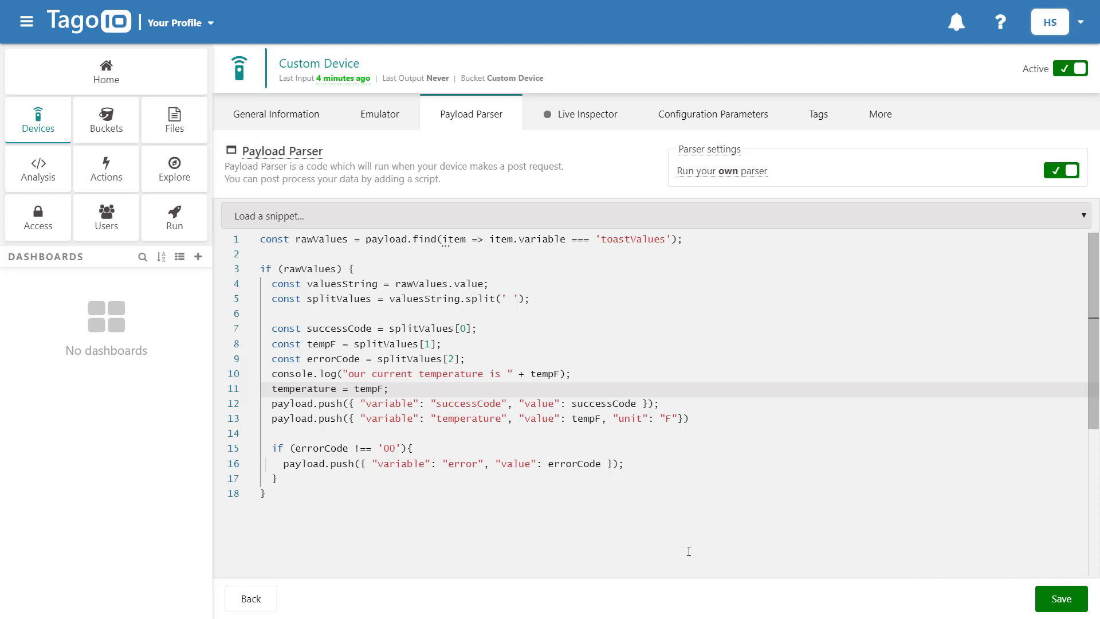
left_click(369, 126)
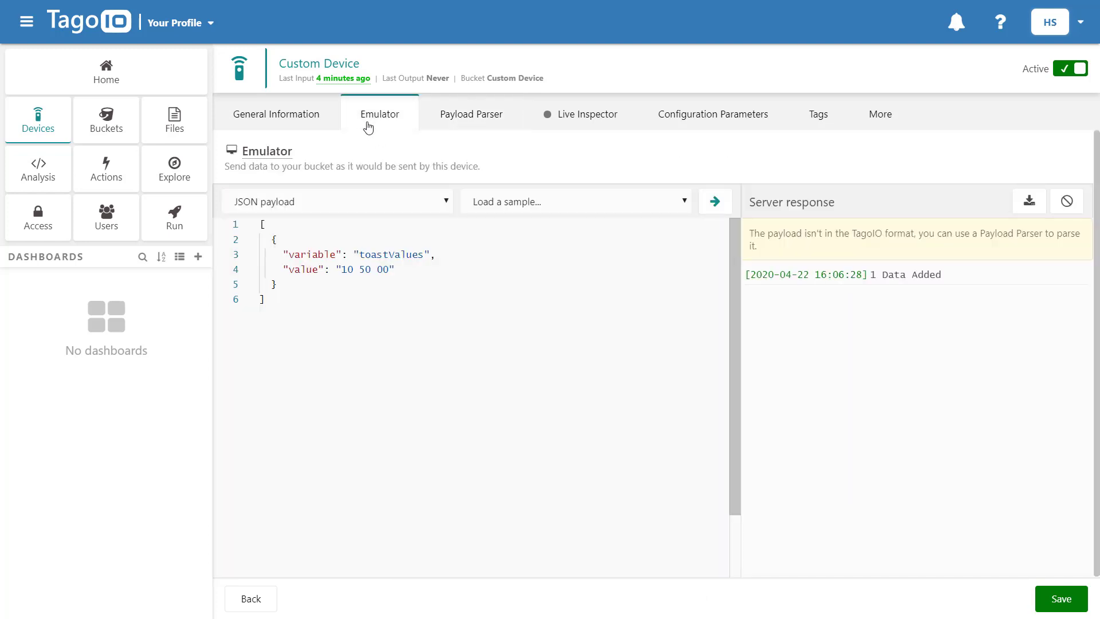
left_click(711, 212)
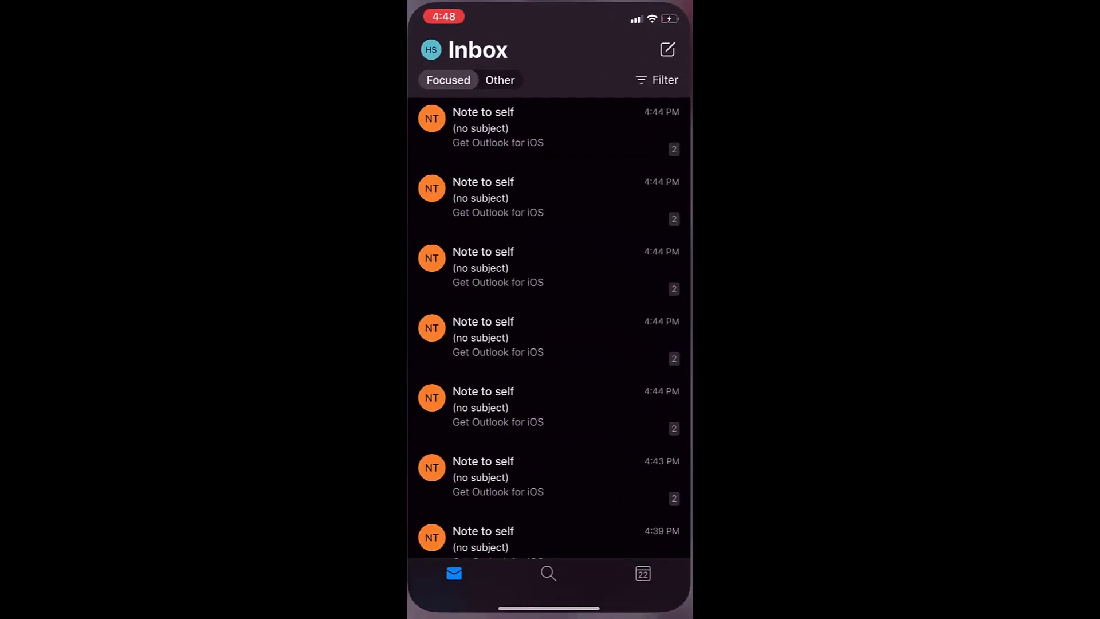
Step: Open the TagoIO Action email 'The Temperature of Your Device Exceeds 40° C' in Outlook
left_click(515, 132)
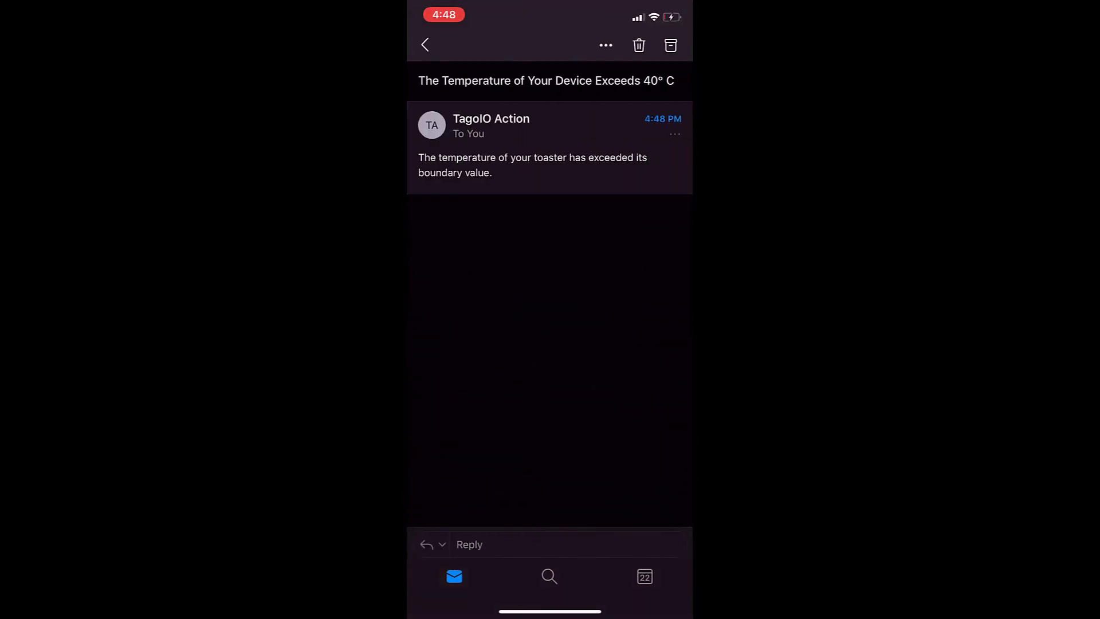